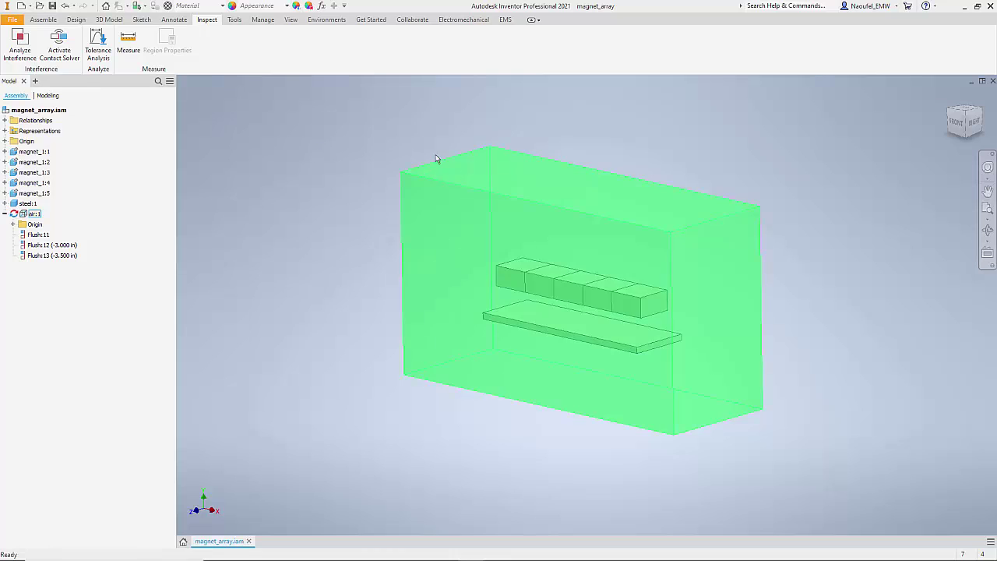
Analyze interference among all components of the assembly, including the five magnets, the steel plate and the air box.
drag(299, 106, 948, 507)
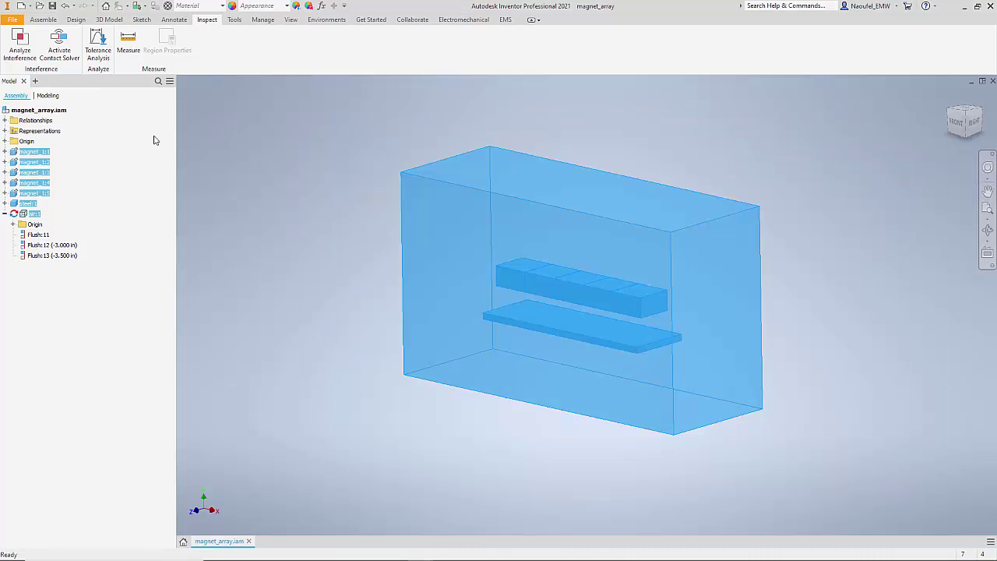
click(20, 47)
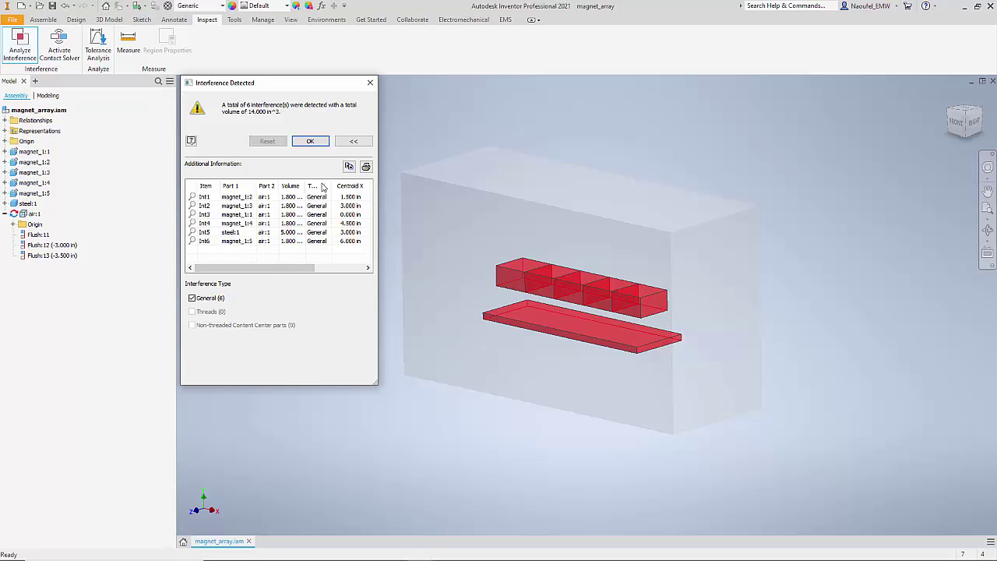
click(370, 82)
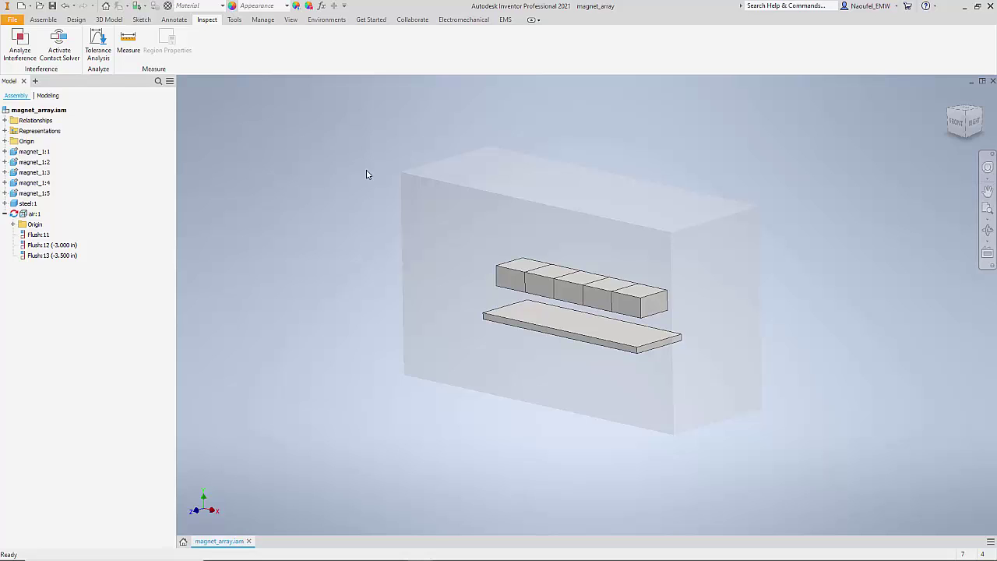
Edit the air part in place and hide its solid body.
right_click(37, 219)
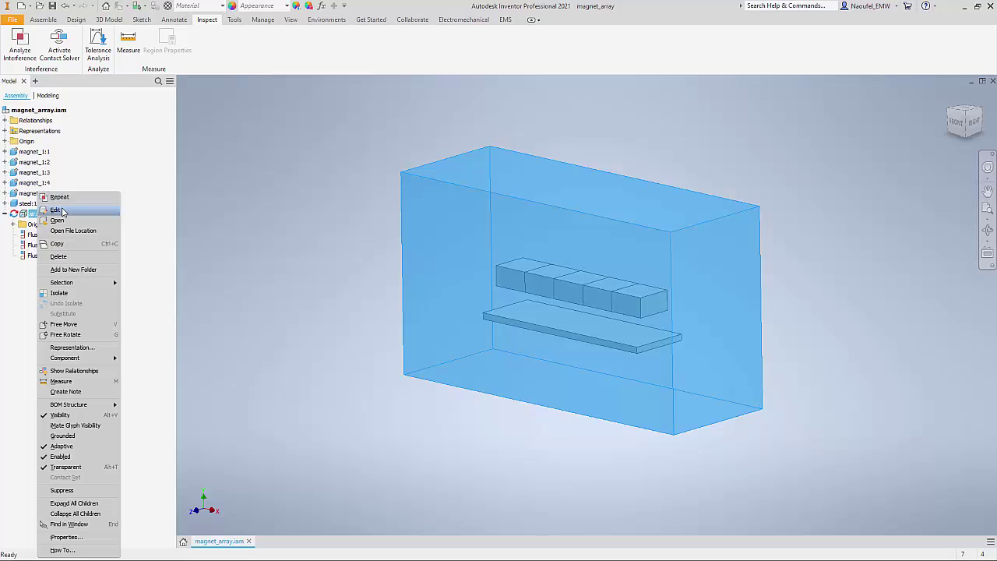
click(56, 210)
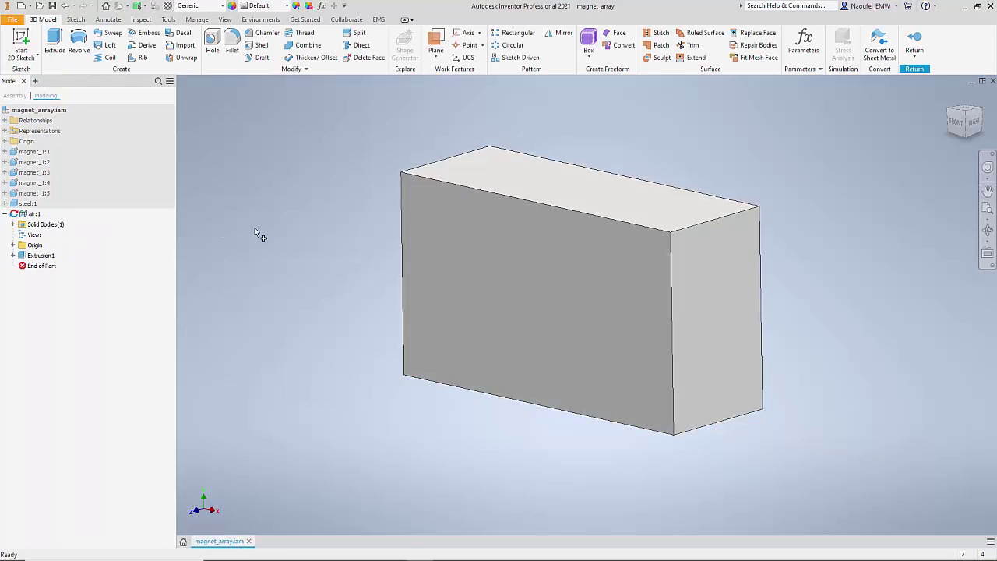
right_click(506, 185)
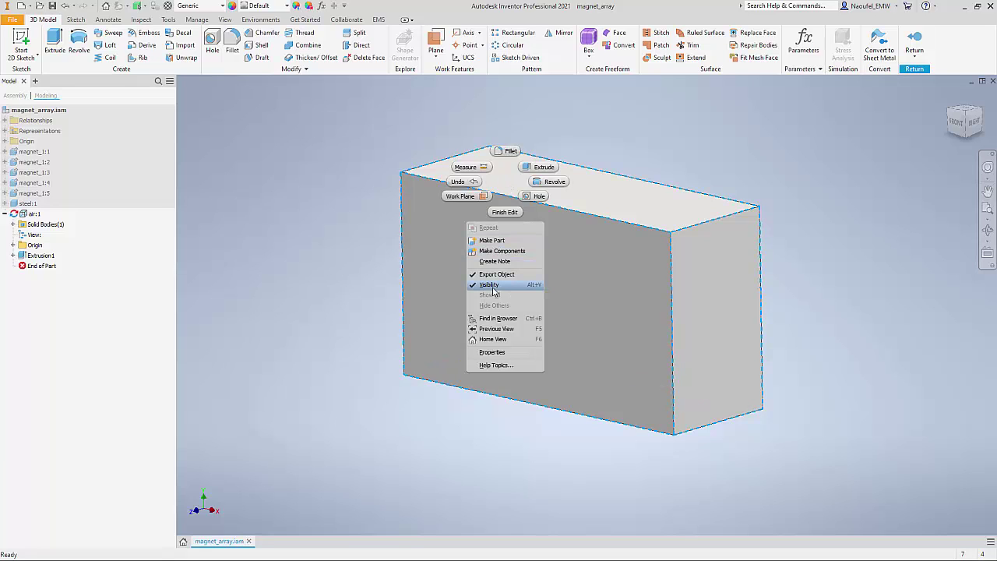
click(491, 286)
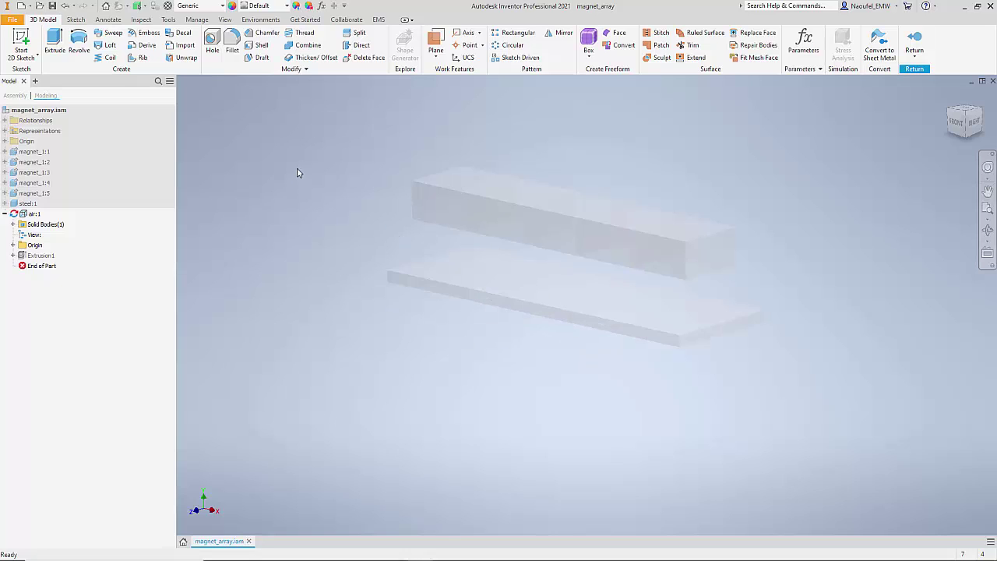
Copy the five magnets and the steel plate into the air part with Copy Object as one associative composite.
click(304, 69)
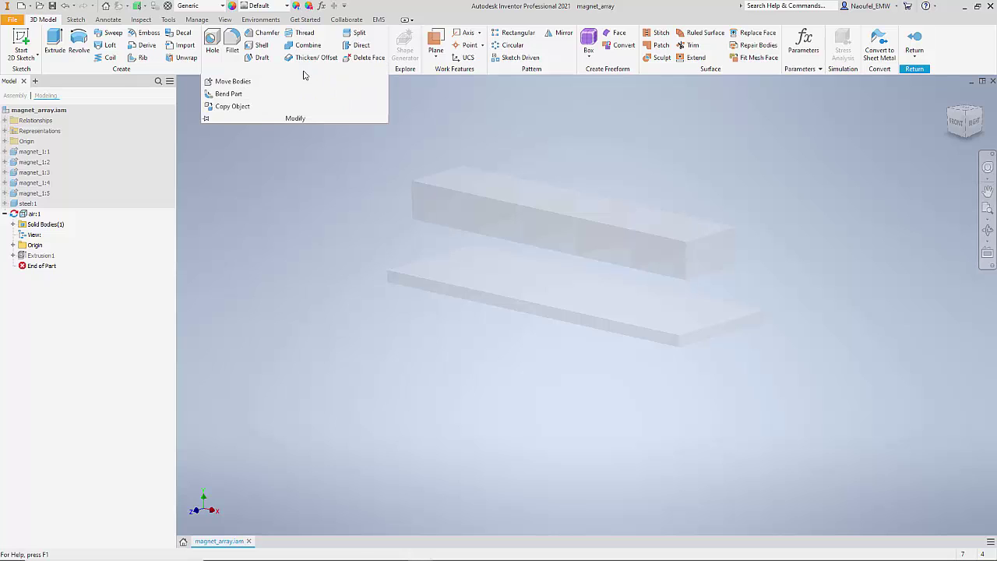
click(242, 109)
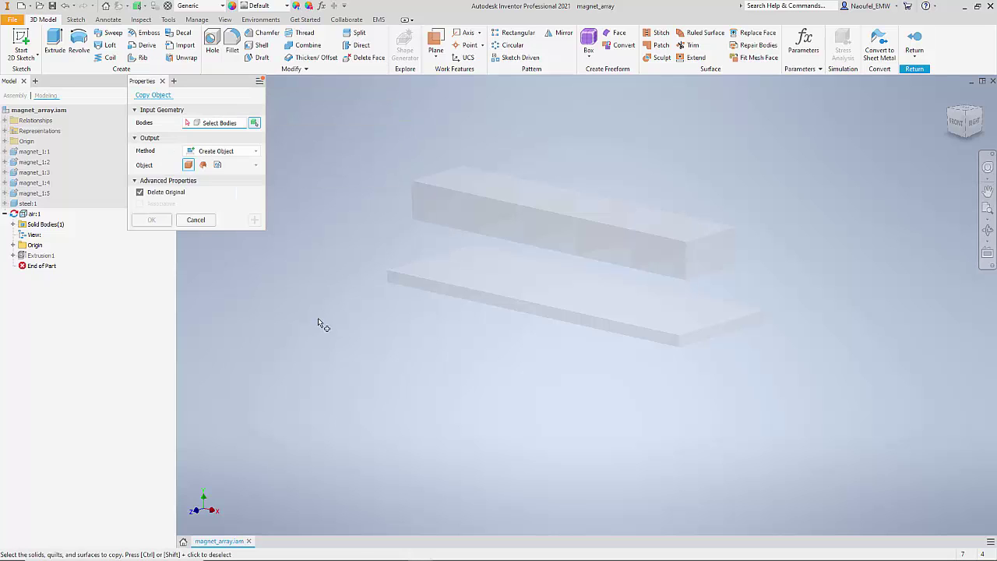
click(424, 209)
click(524, 236)
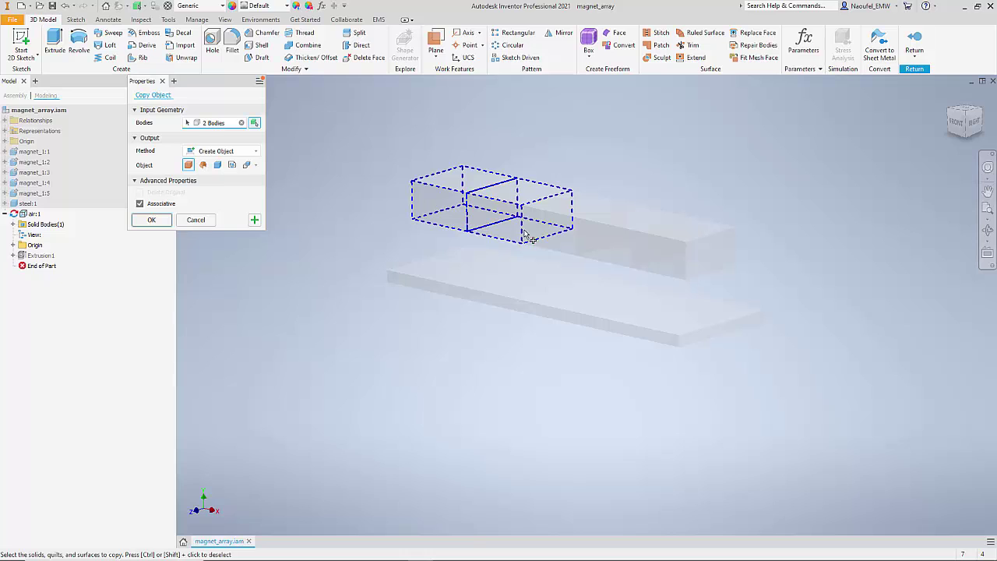
click(560, 242)
click(600, 253)
click(671, 263)
click(653, 318)
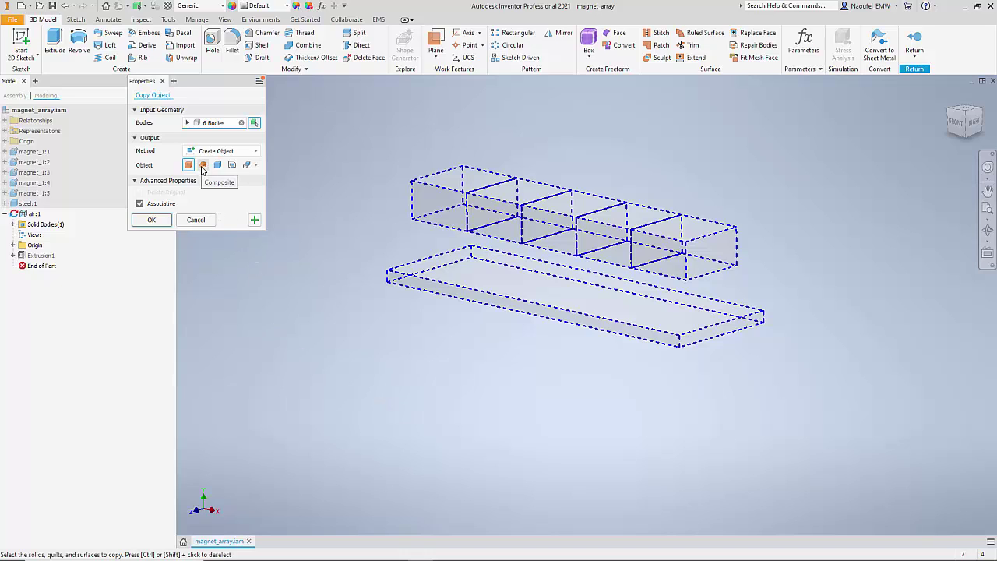
click(202, 165)
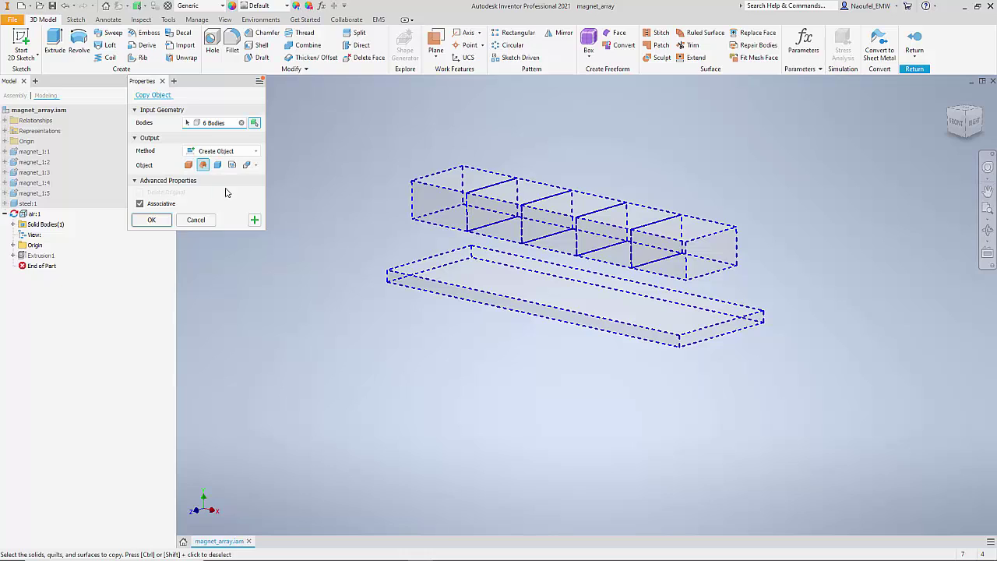
click(151, 220)
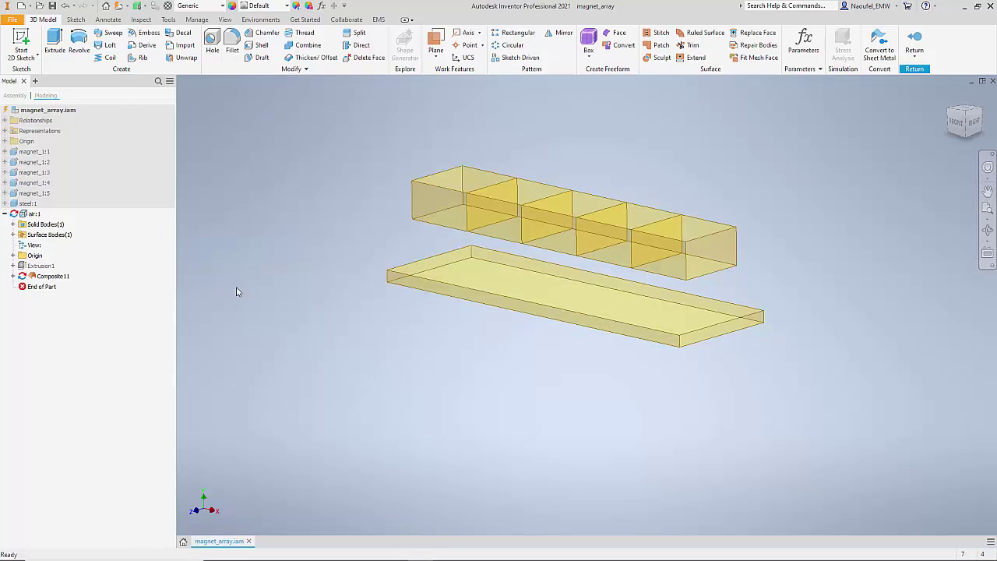
Restore the visibility of the air part's solid box and its copied composite surface.
right_click(34, 215)
click(62, 335)
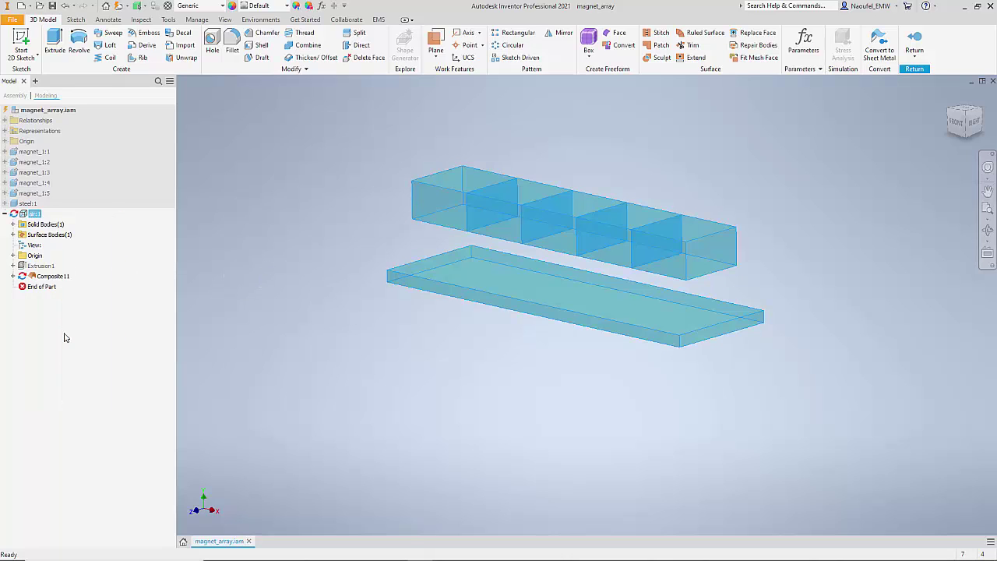
right_click(39, 213)
click(62, 334)
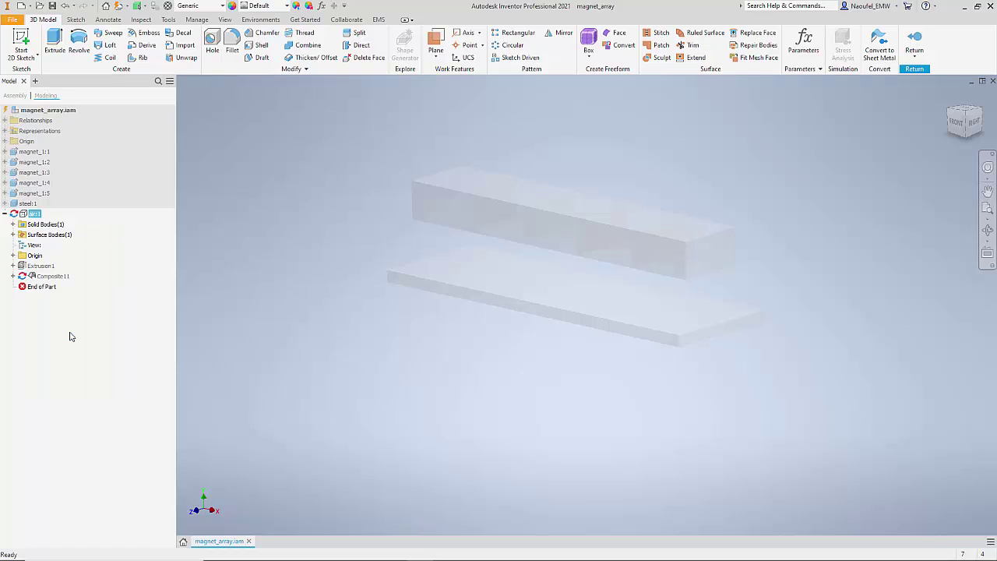
key(Escape)
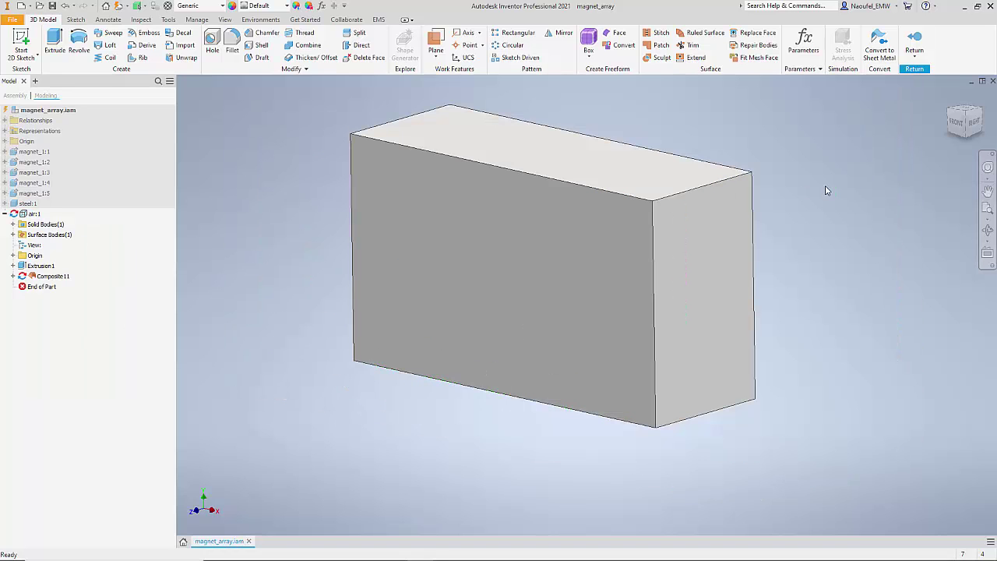
Set up a Sculpt on the air box that removes material using the composite surface, with its side selection expanded and preview on.
click(661, 59)
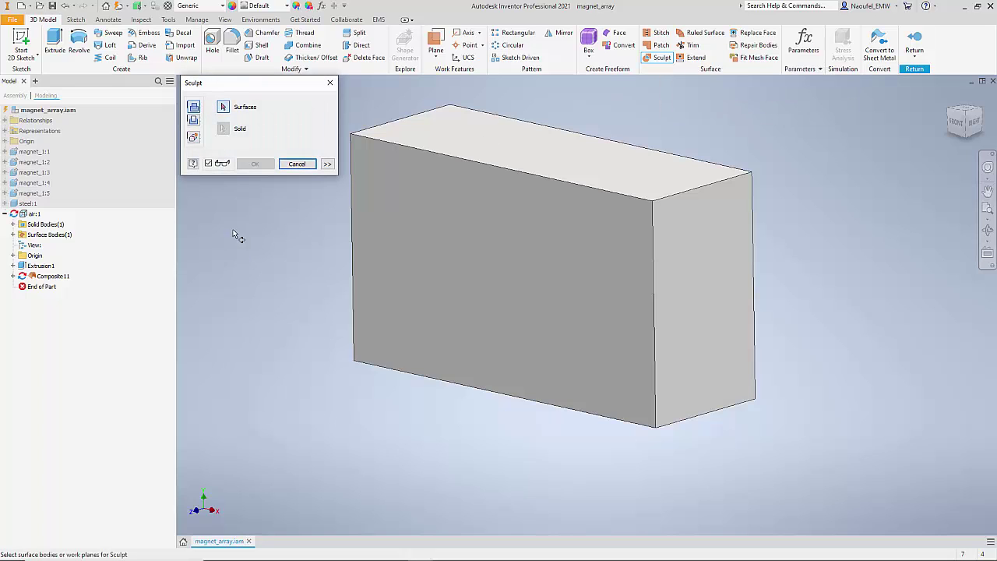
click(194, 120)
click(57, 278)
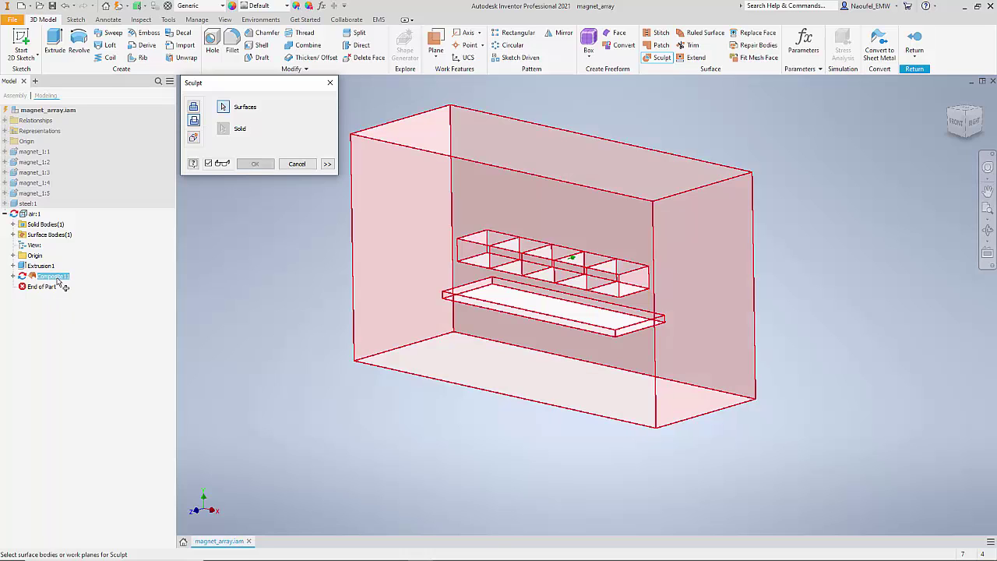
click(208, 163)
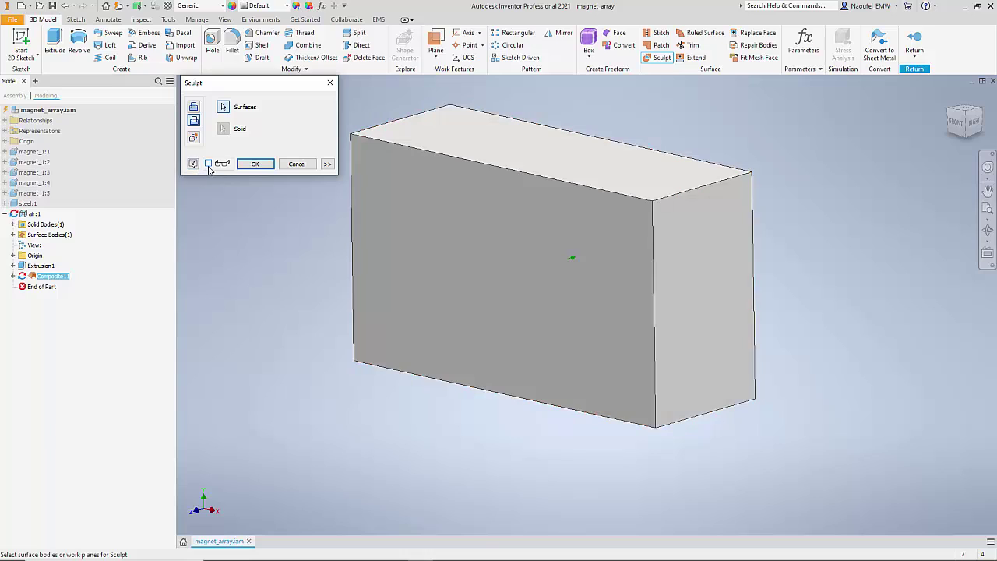
click(327, 165)
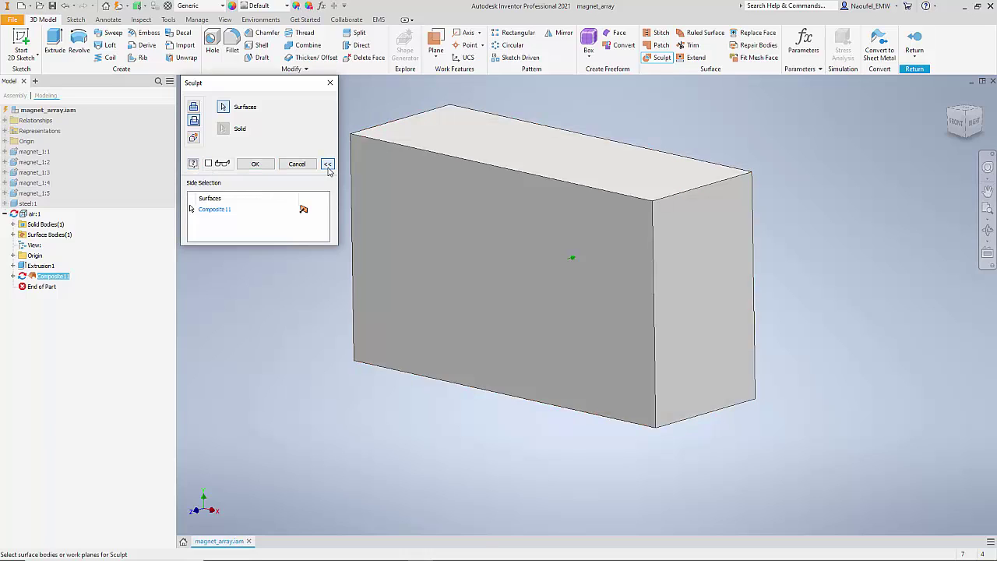
click(208, 164)
Compare the composite's side options, finish the Sculpt cut with the second one, and return to the assembly.
click(318, 214)
click(323, 211)
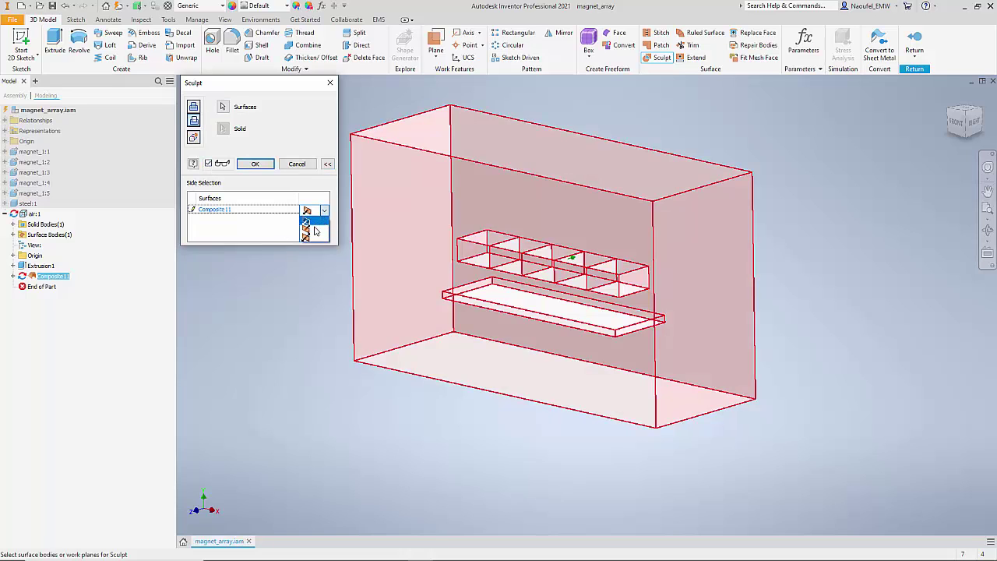
click(315, 232)
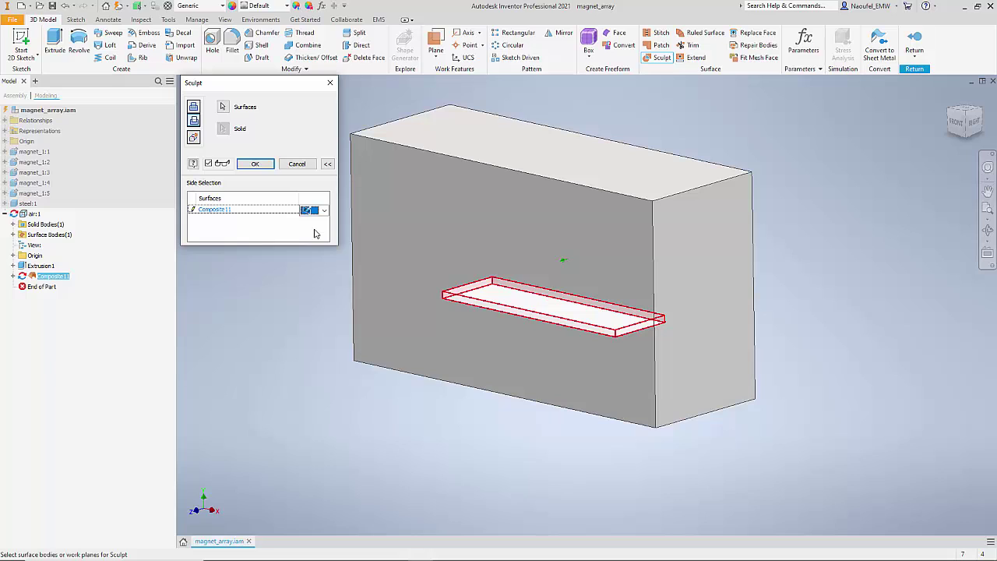
click(323, 211)
click(315, 237)
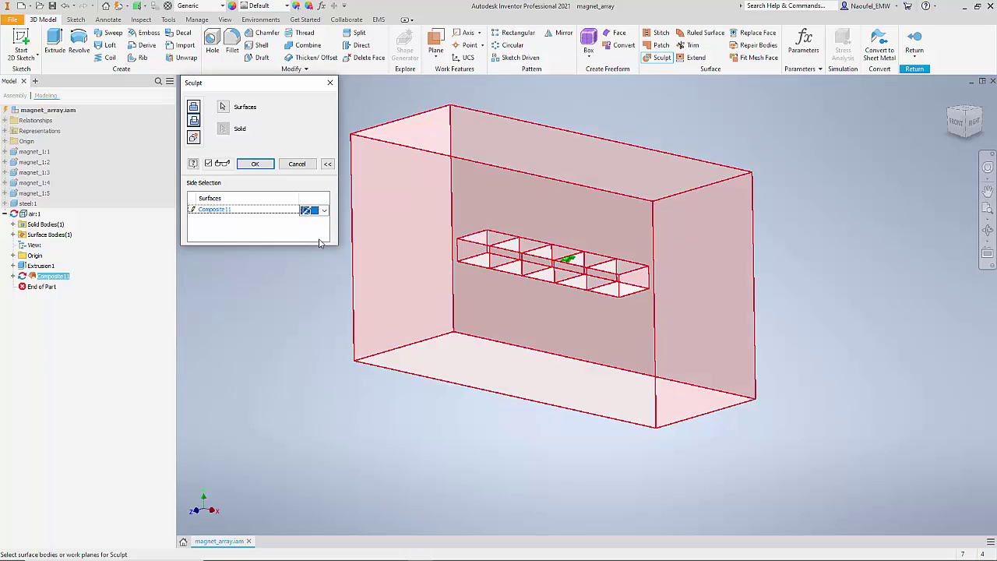
click(324, 211)
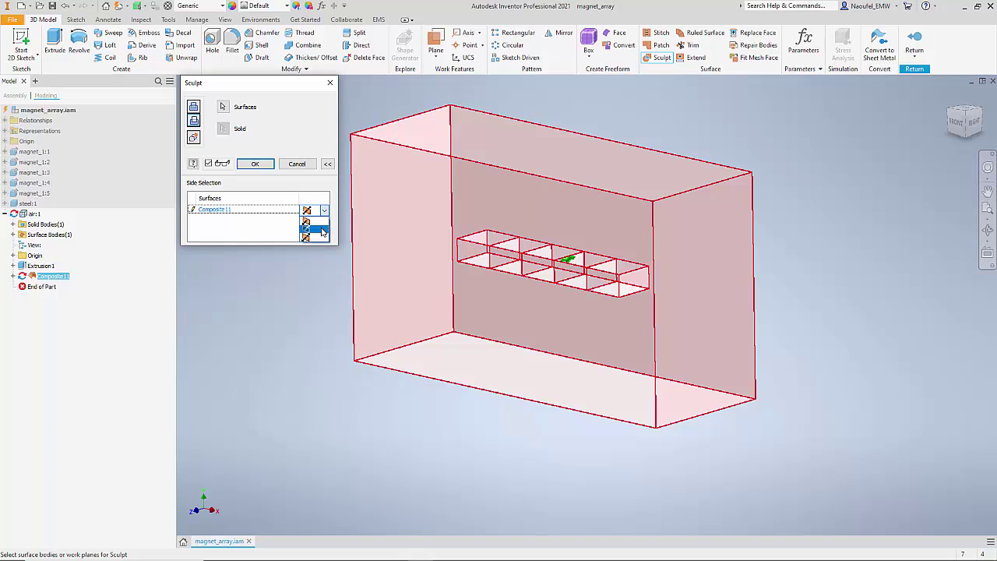
click(314, 229)
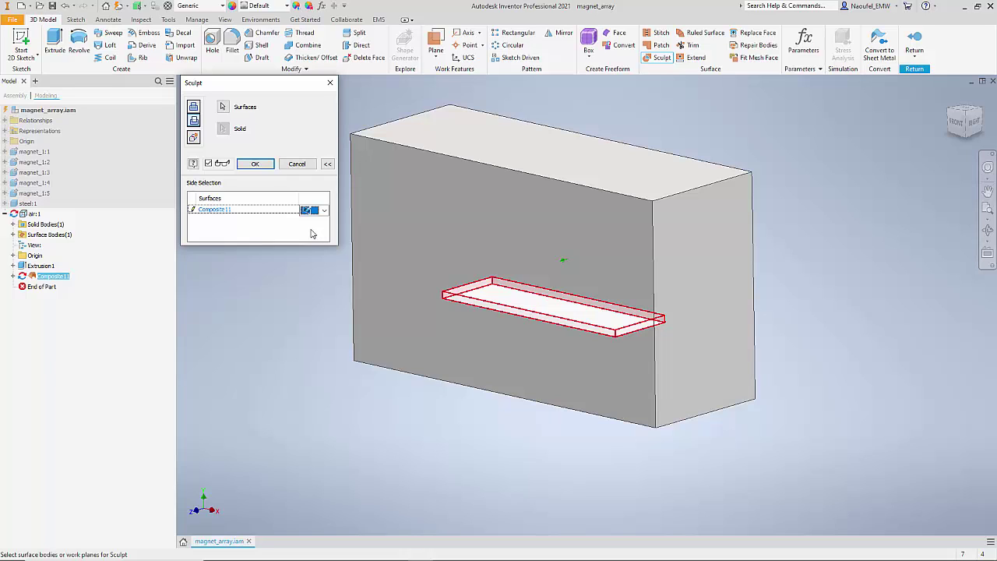
click(257, 165)
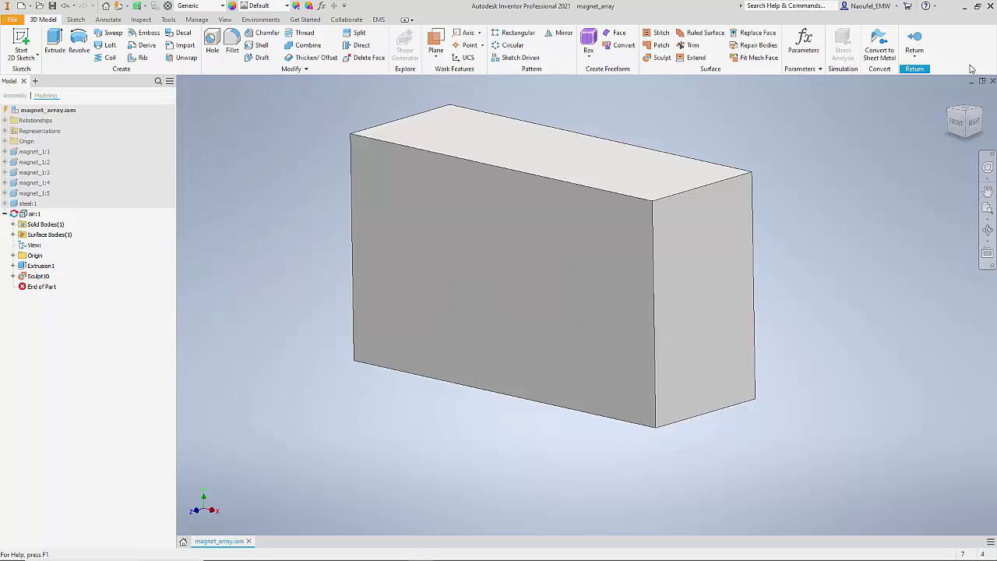
click(915, 43)
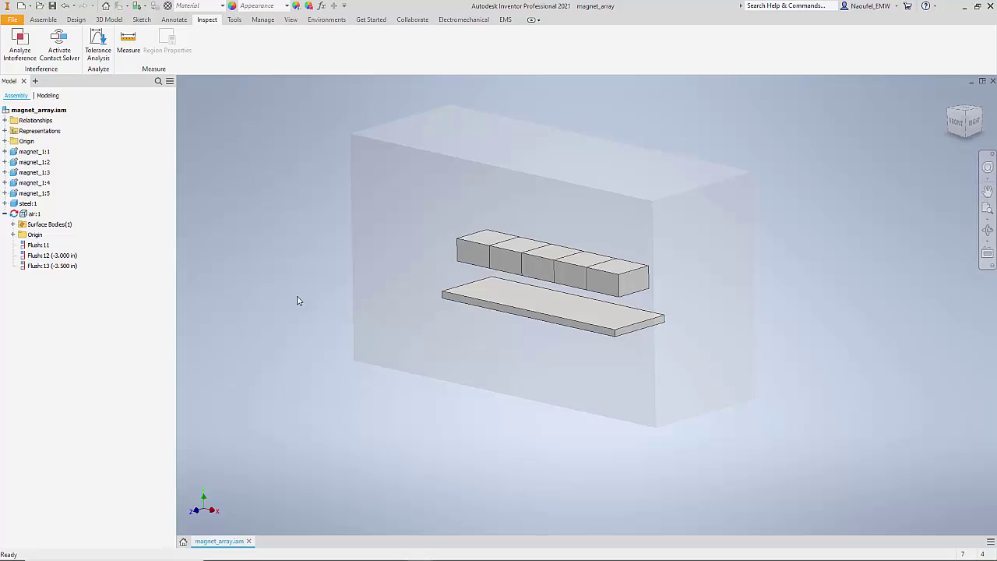
Recheck the whole assembly for interference between the air box, the magnets and the steel plate.
scroll(299, 299, down, 2)
drag(262, 139, 772, 452)
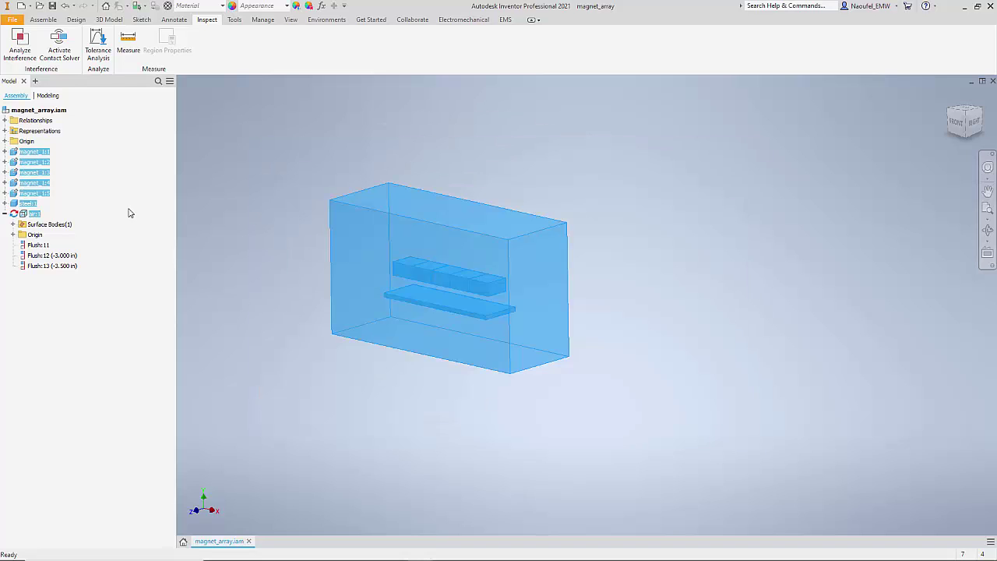
click(21, 43)
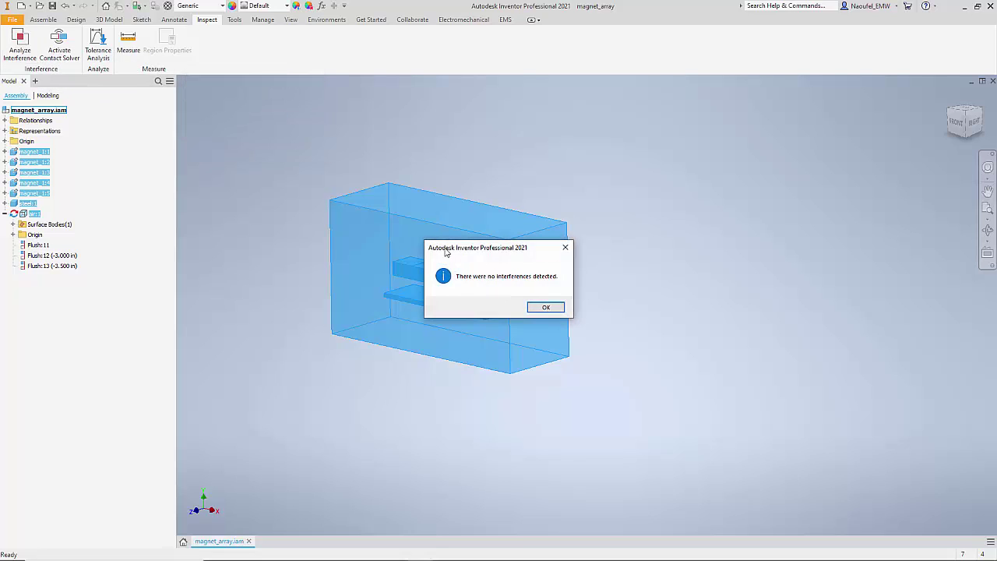
click(546, 308)
click(308, 278)
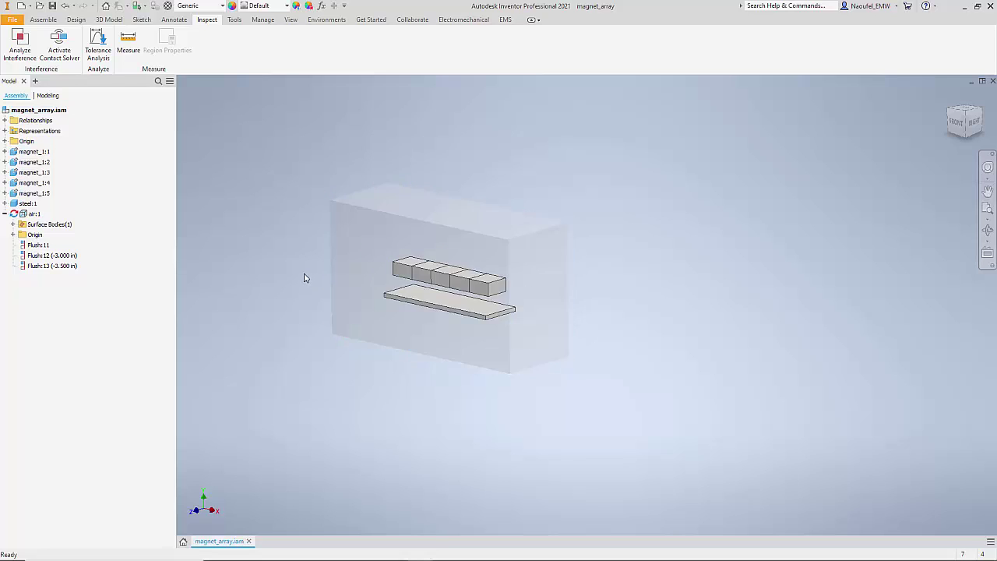
Start EMS and create a Magnetostatic study named Study1 with parametrization enabled.
scroll(309, 278, down, 3)
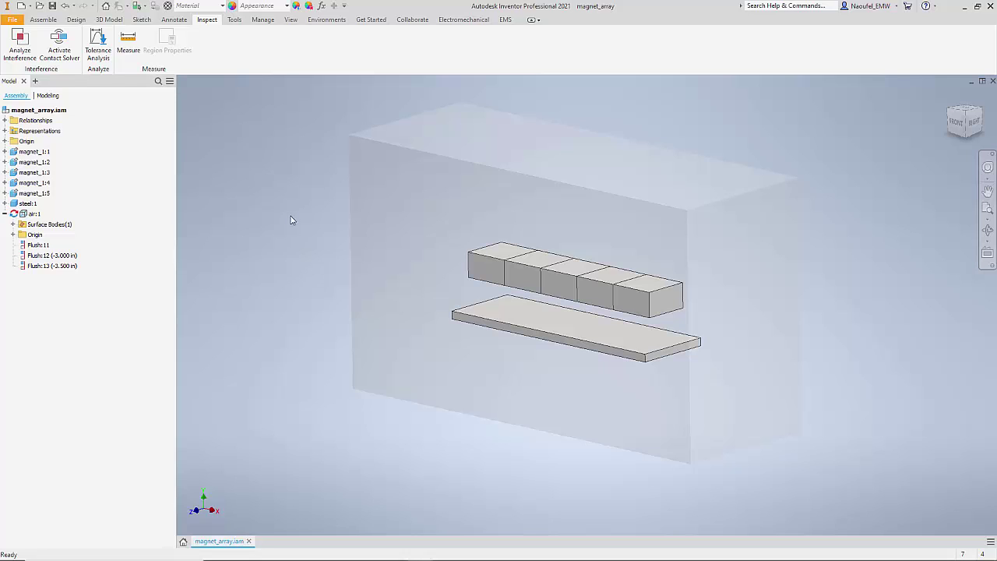
click(505, 22)
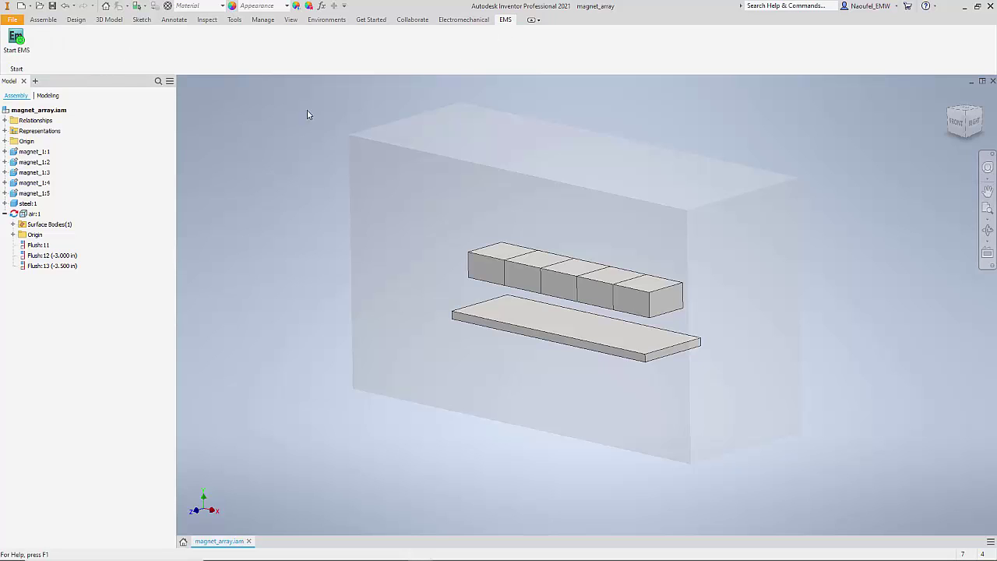
click(16, 47)
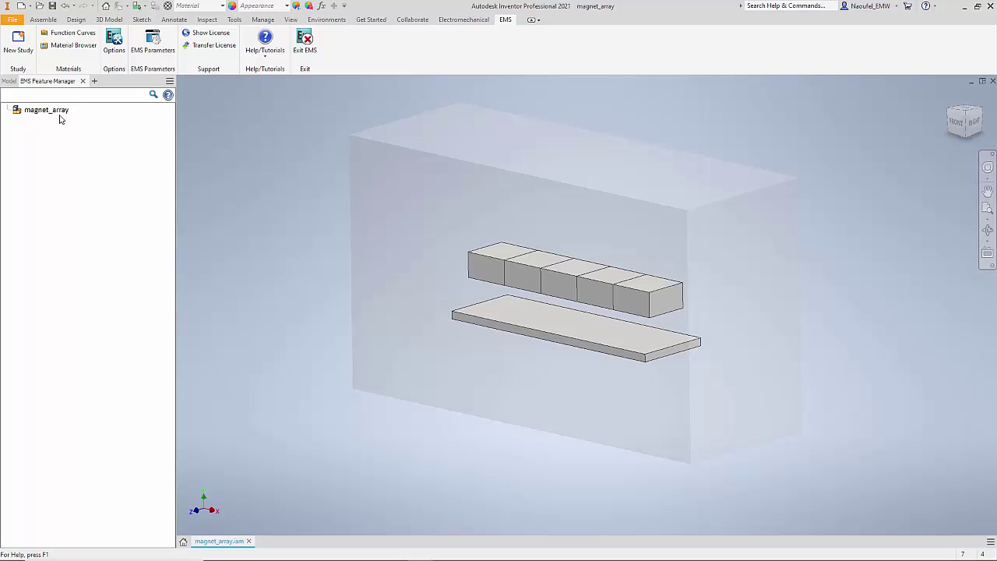
click(23, 53)
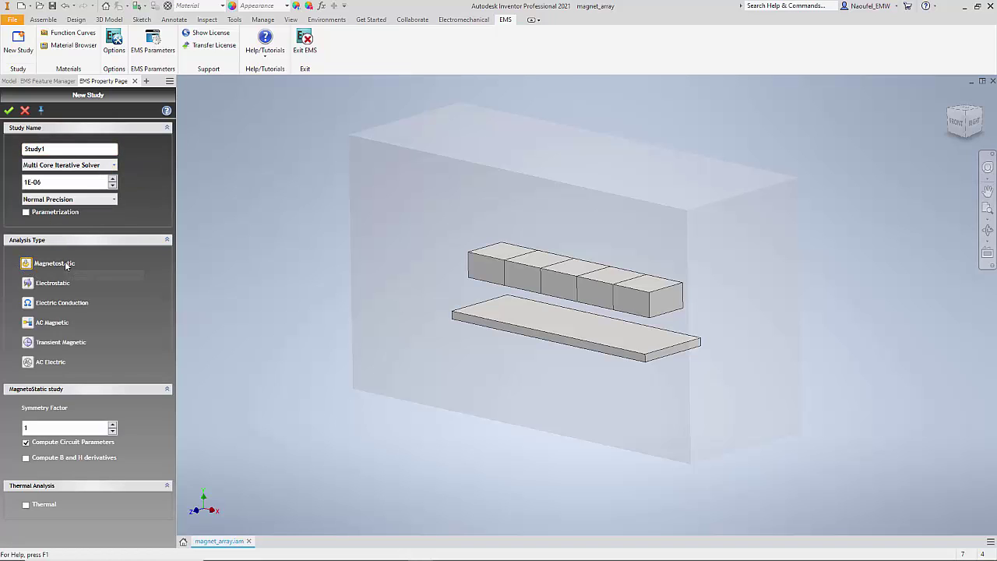
click(37, 215)
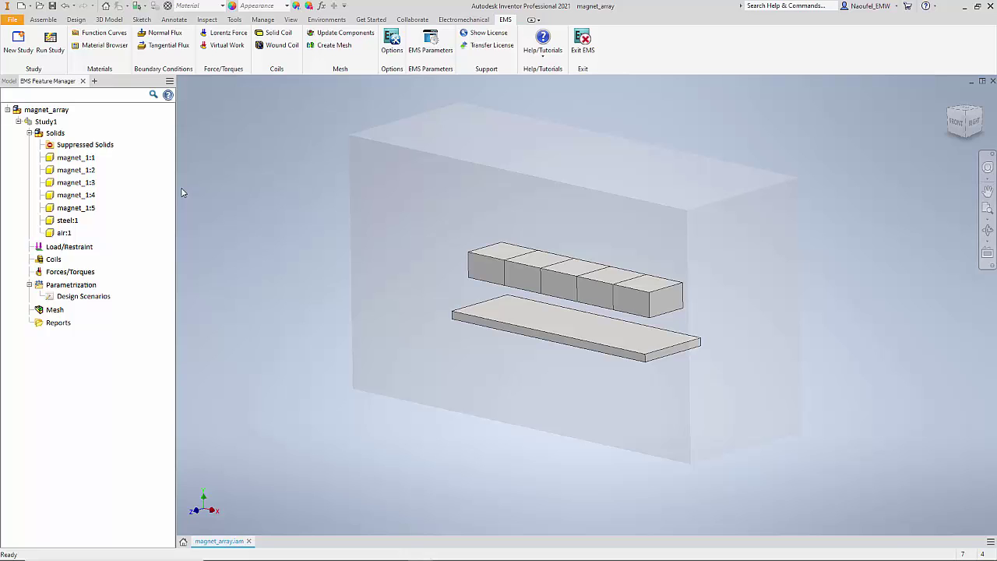
Assign the NdFeB permanent magnet material N4212 to all five magnets, magnet_1:1 through magnet_1:5.
click(88, 158)
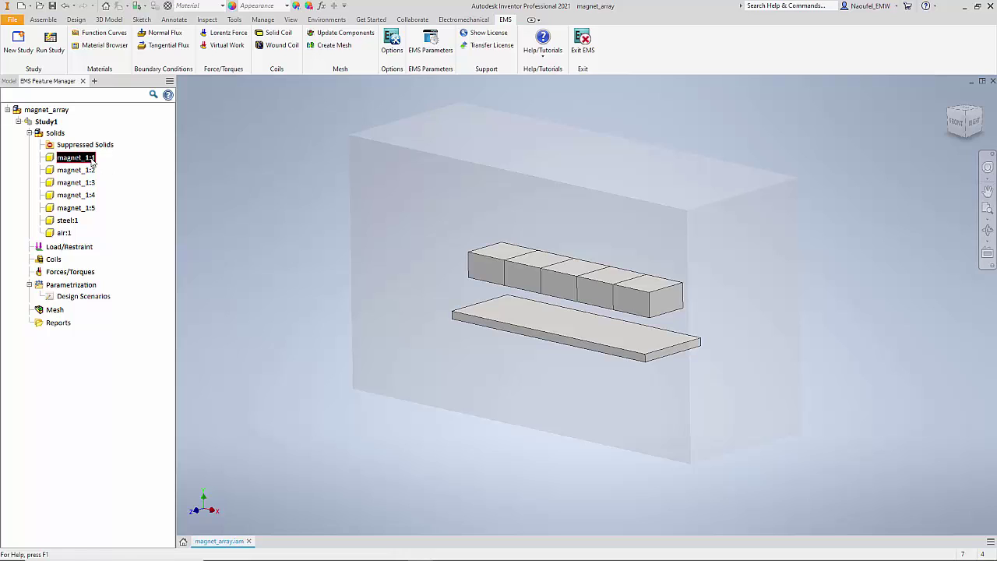
shift+click(88, 208)
right_click(89, 212)
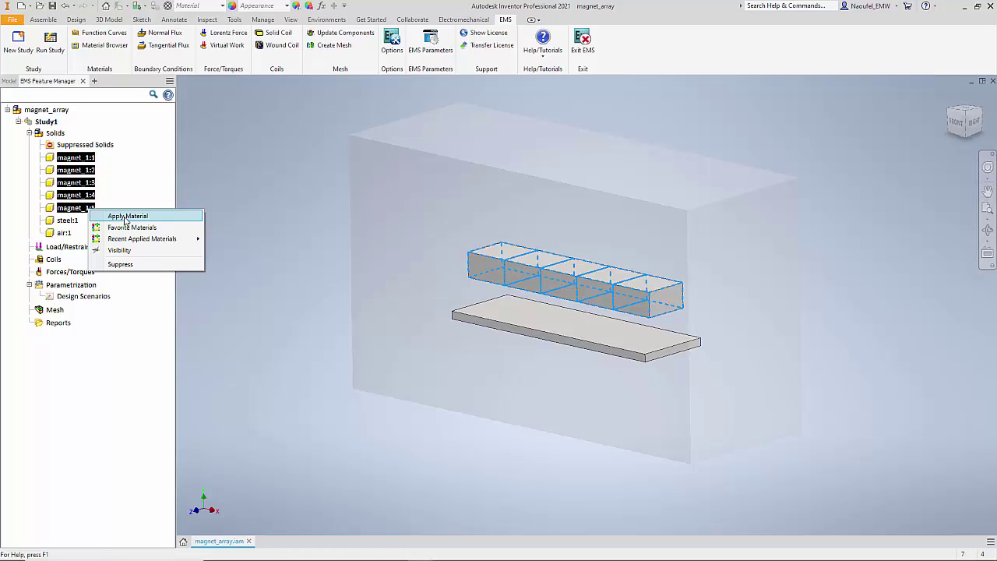
click(125, 218)
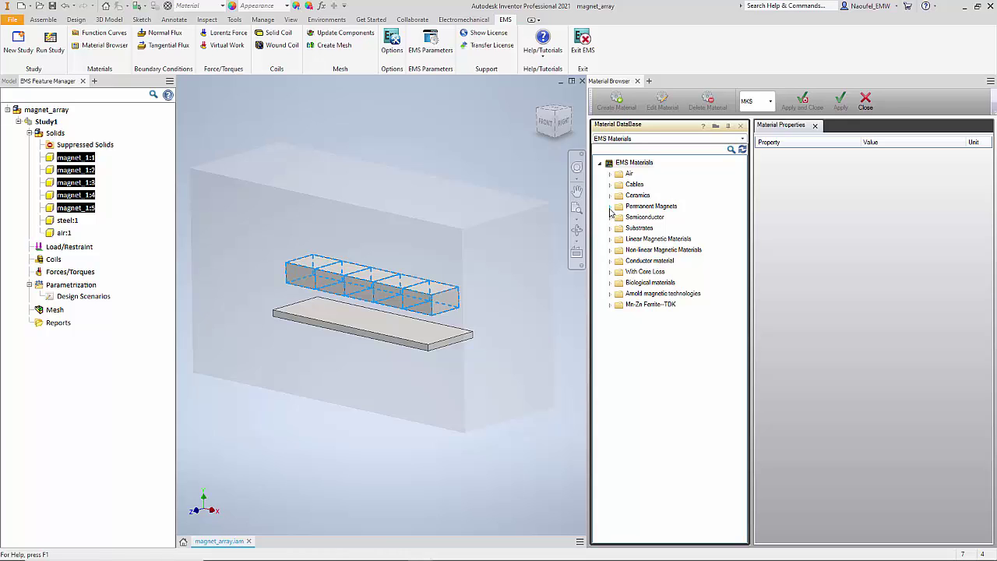
click(611, 206)
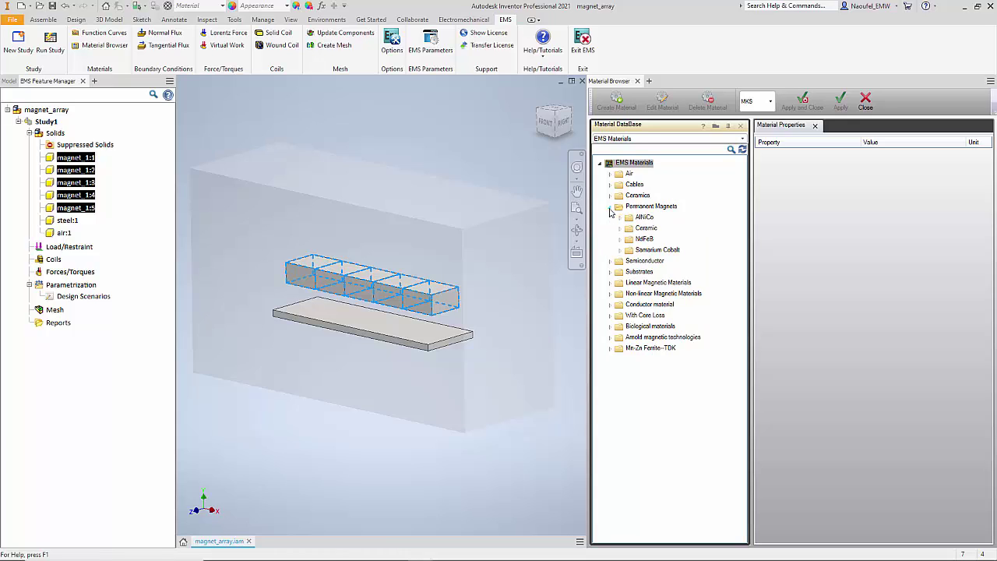
click(619, 239)
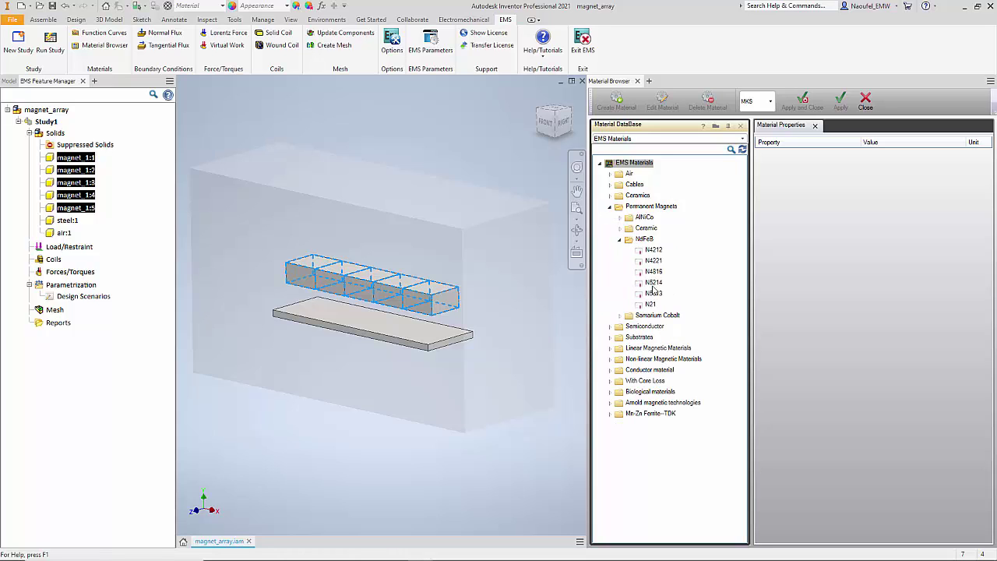
click(654, 250)
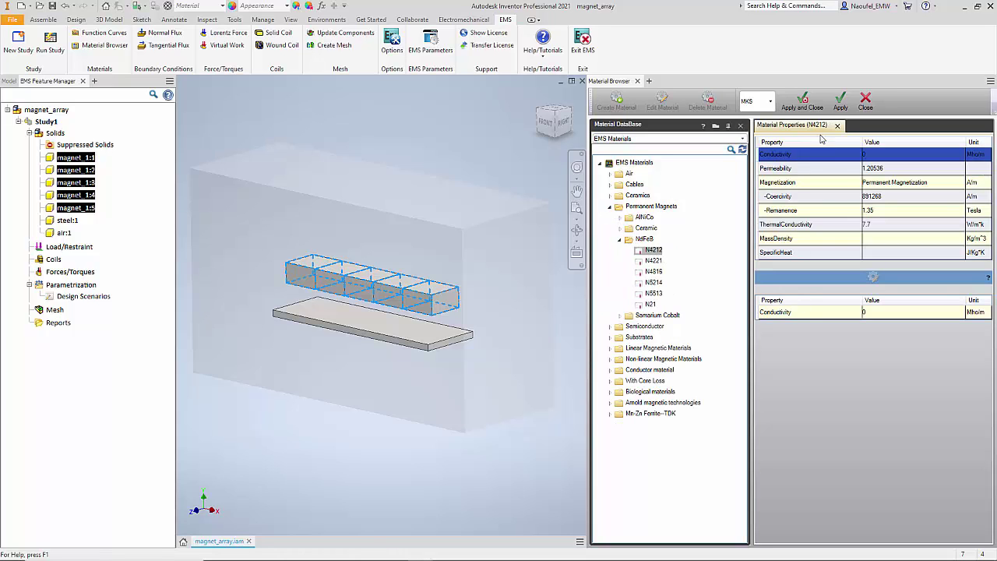
click(842, 103)
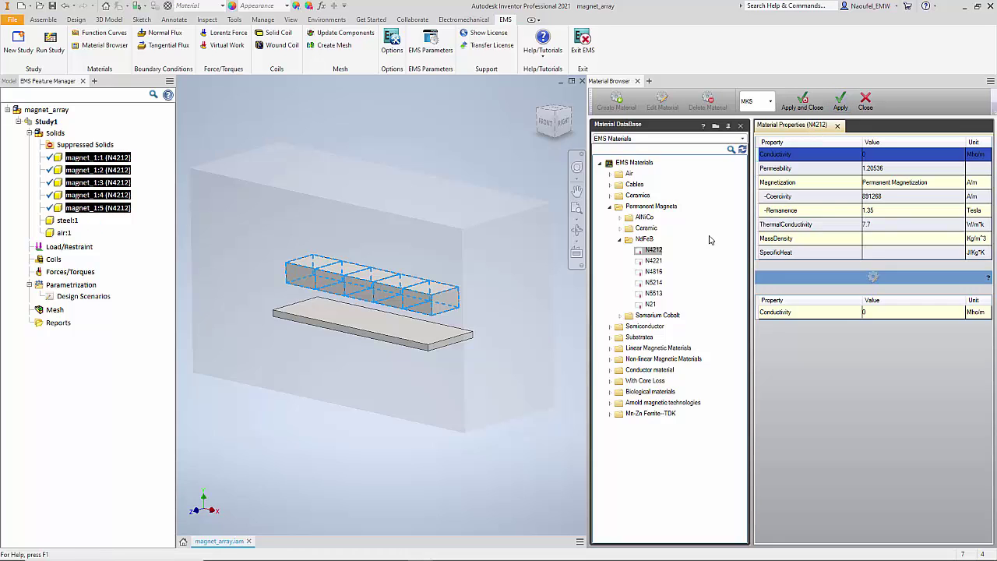
Inspect the permeability curve of the non-linear magnetic material AISI 1008 Steel and assign that material to the steel plate.
click(68, 222)
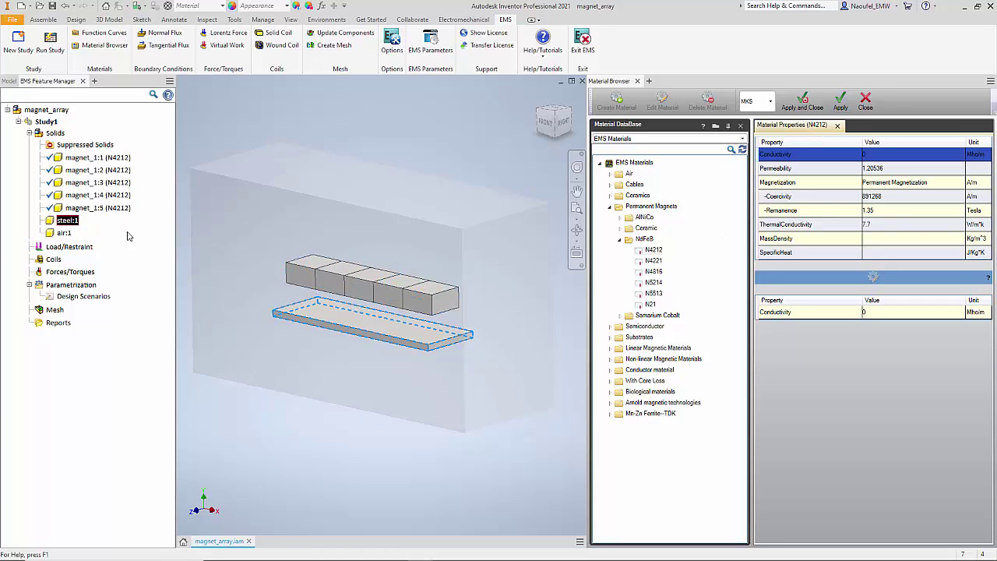
click(611, 208)
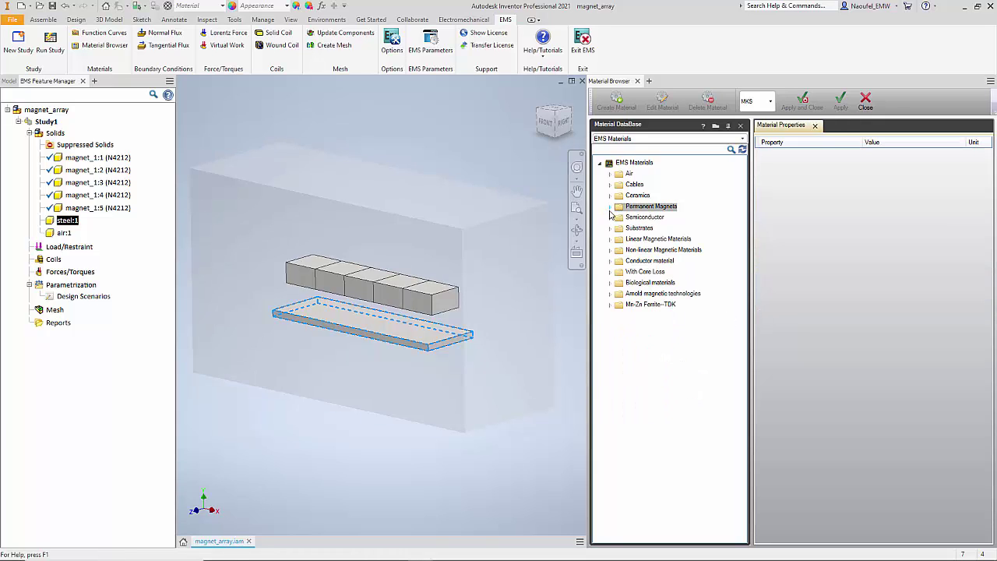
click(611, 251)
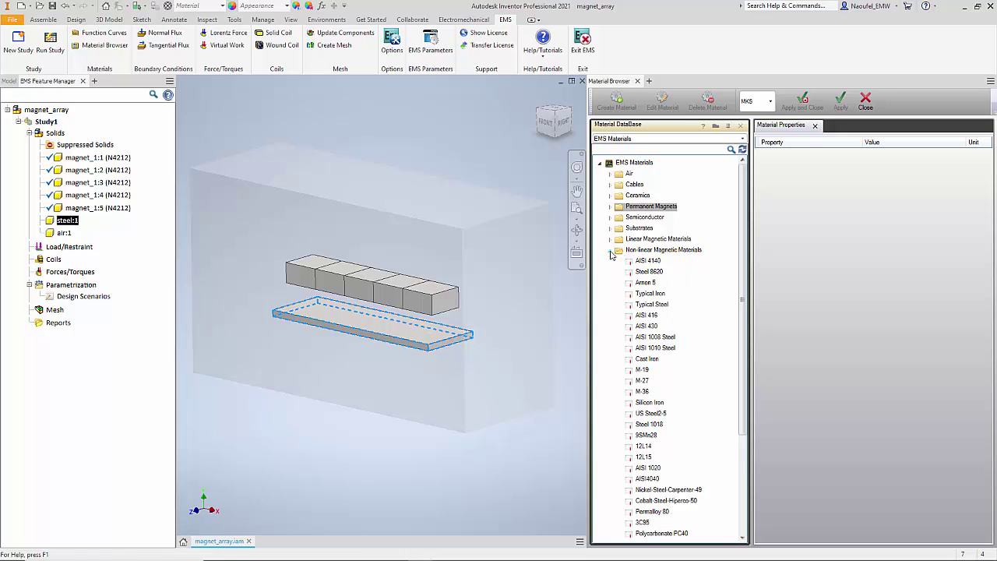
click(666, 339)
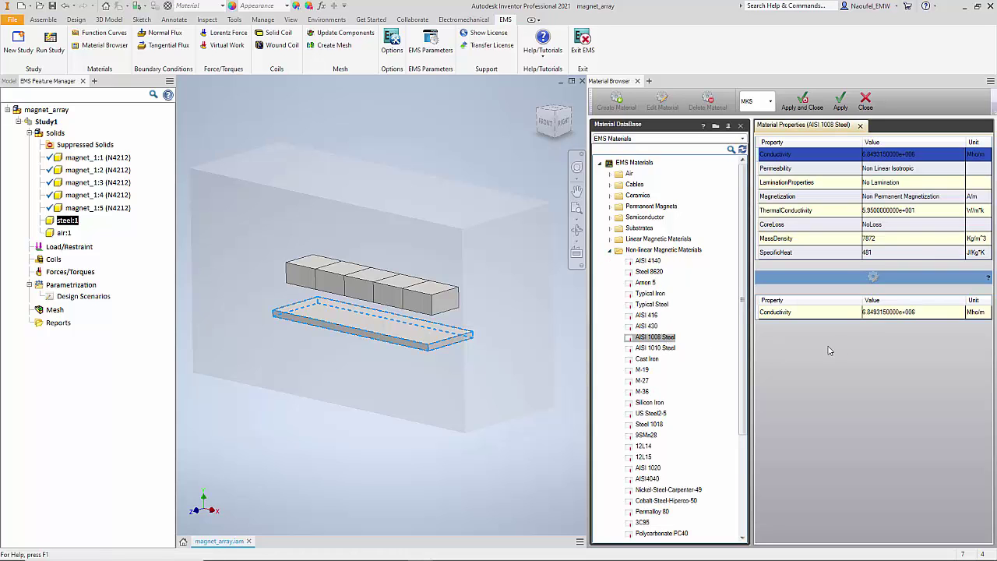
click(821, 170)
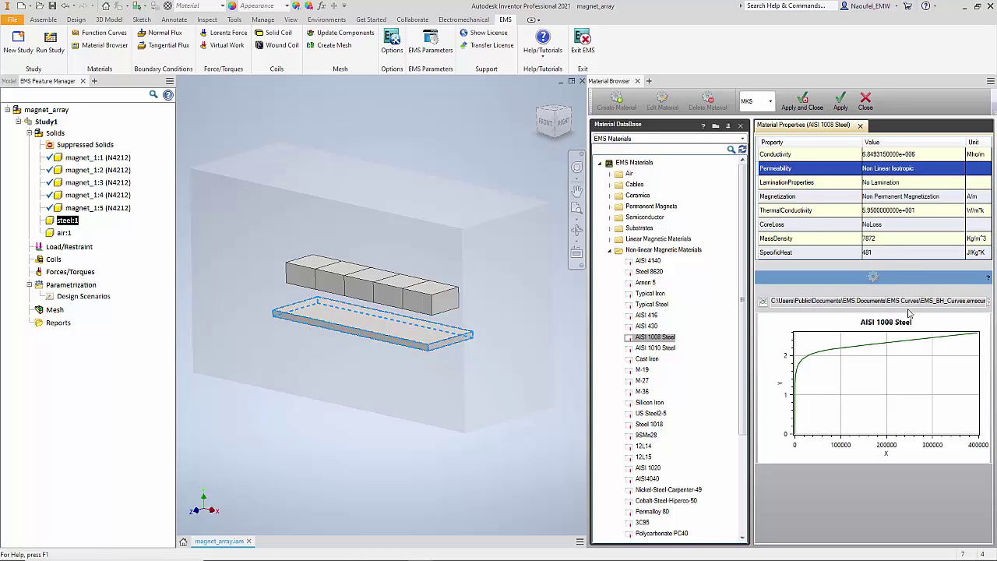
click(840, 99)
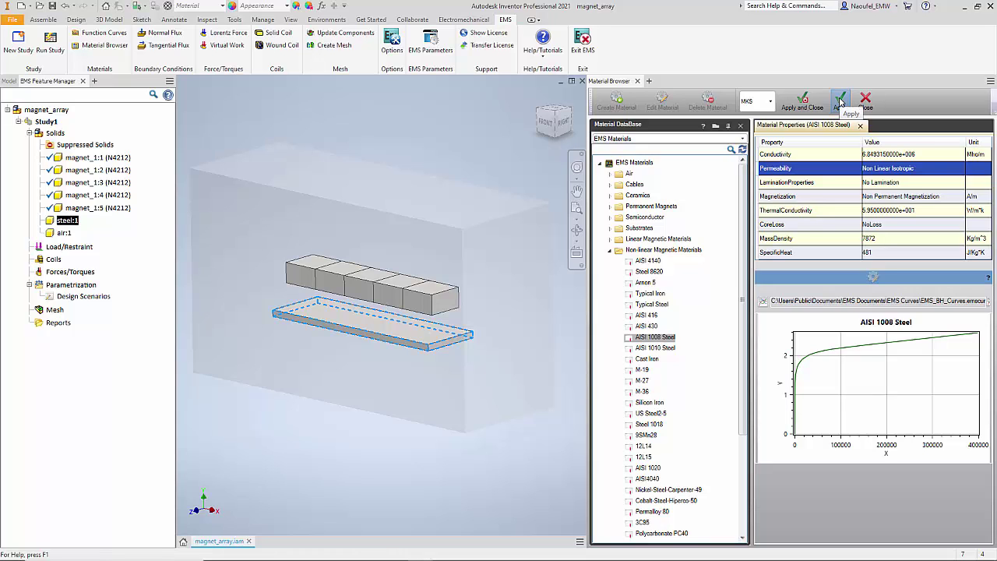
Assign the Air material to the air region solid and close the material browser.
click(64, 233)
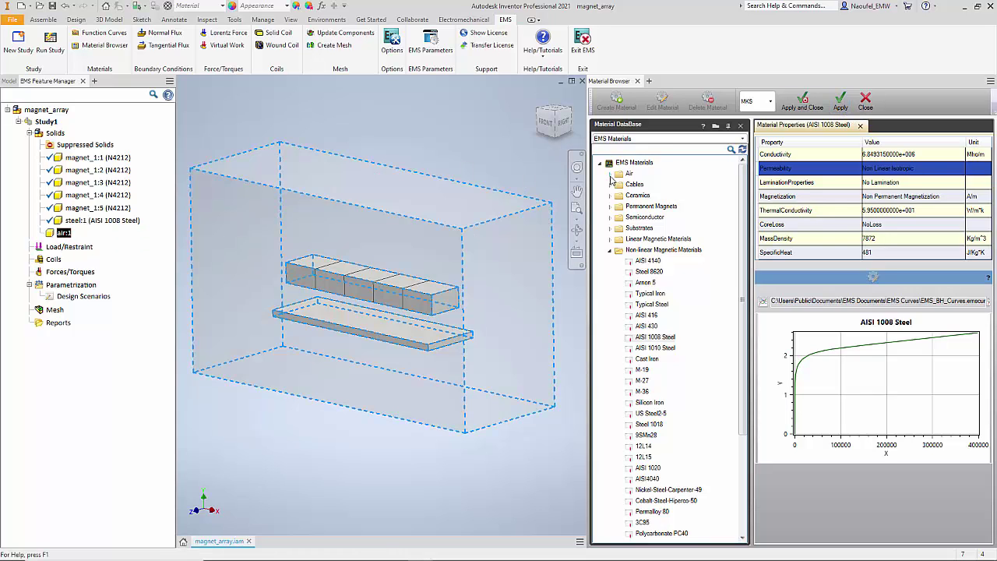
click(609, 174)
click(638, 185)
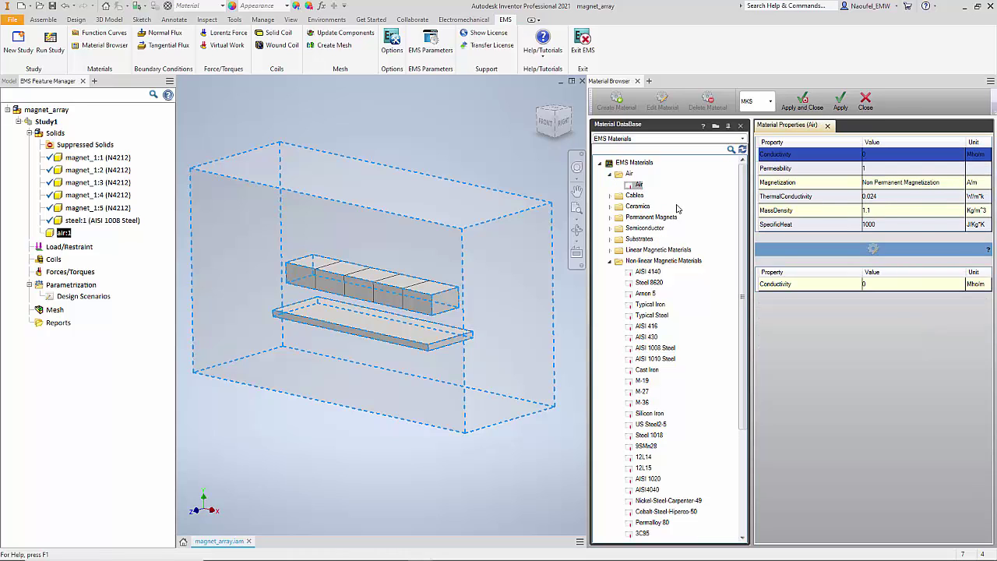
click(802, 106)
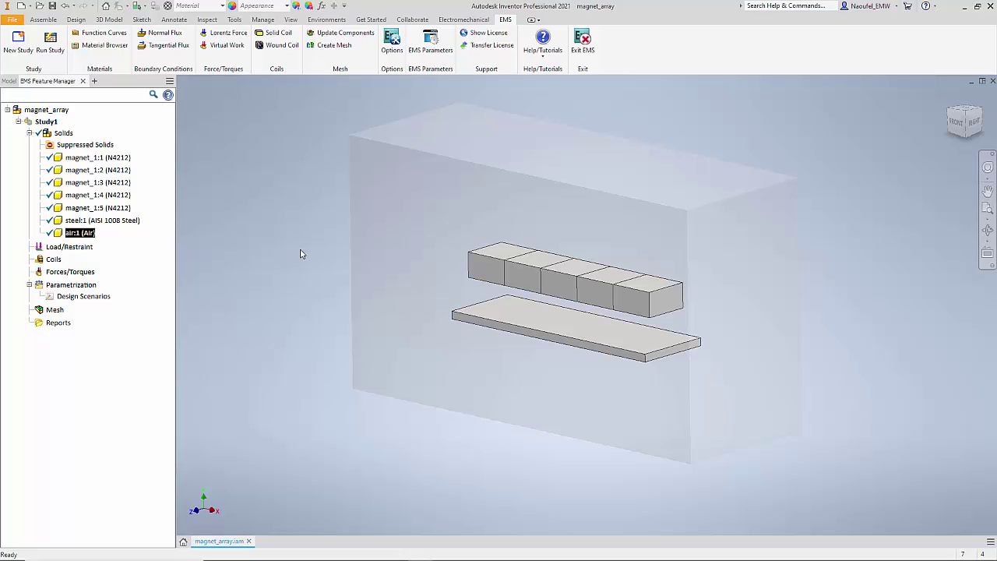
Set the coercivity direction of magnet_1:1 to Cartesian along the Y-axis in the global coordinate system.
click(115, 158)
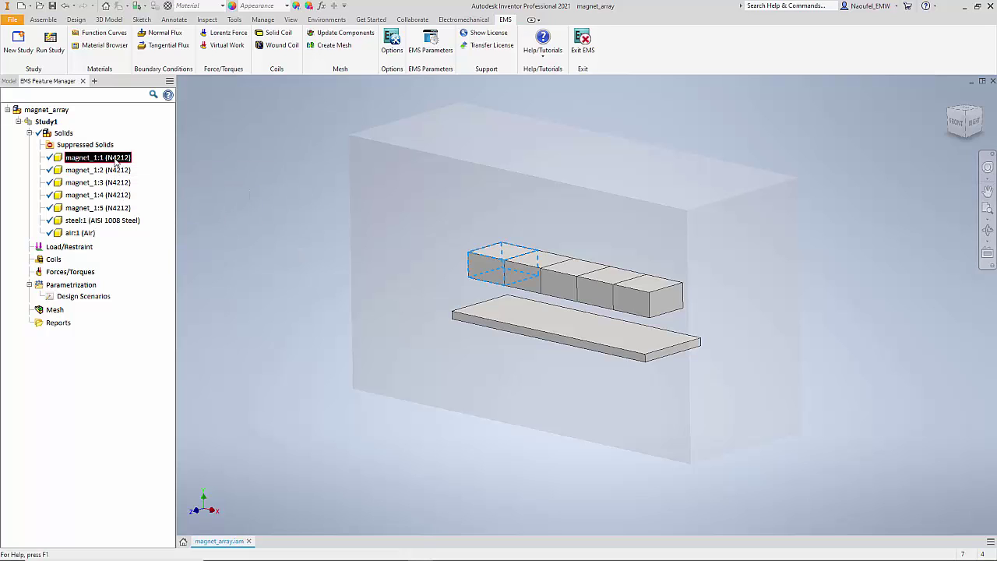
right_click(115, 160)
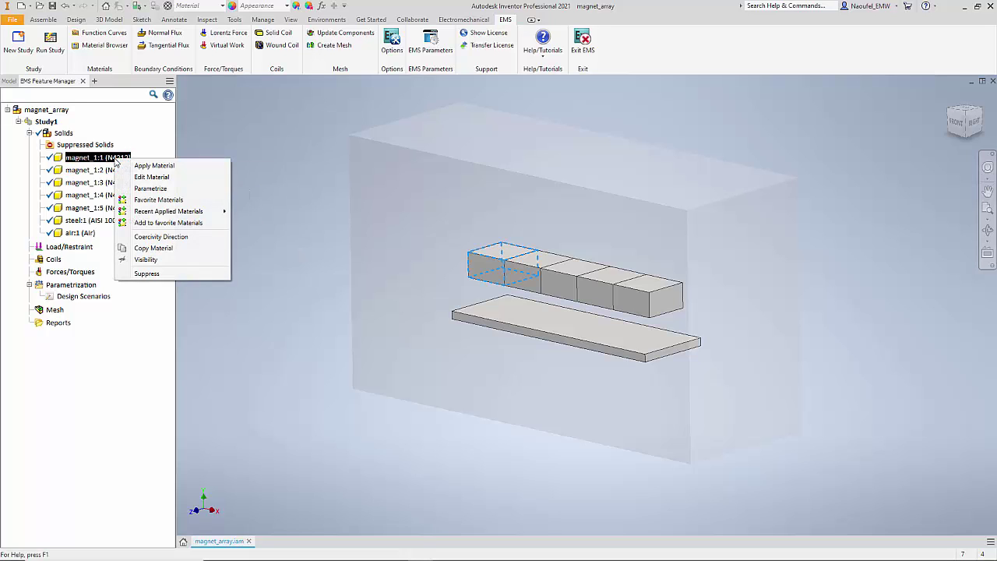
click(166, 236)
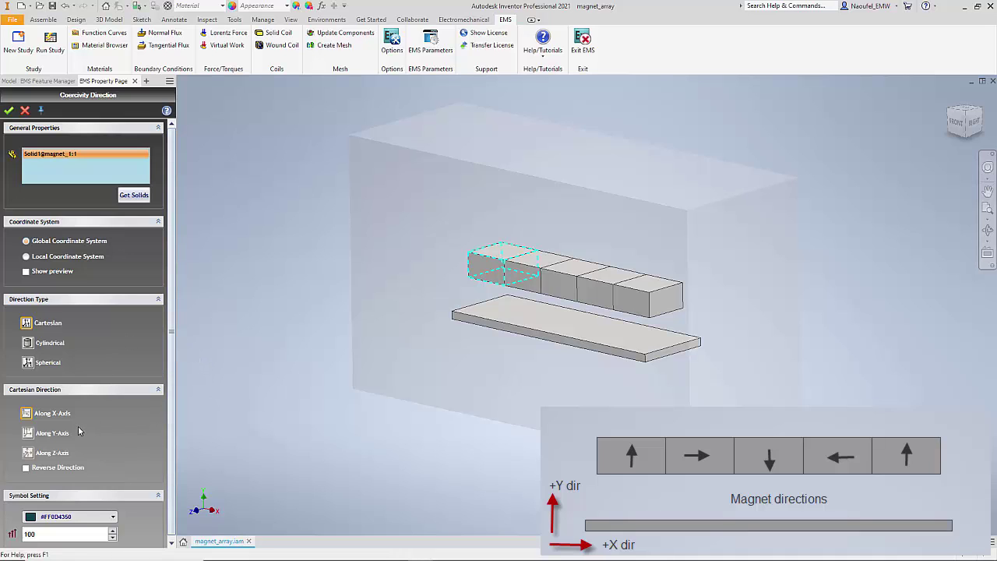
click(28, 433)
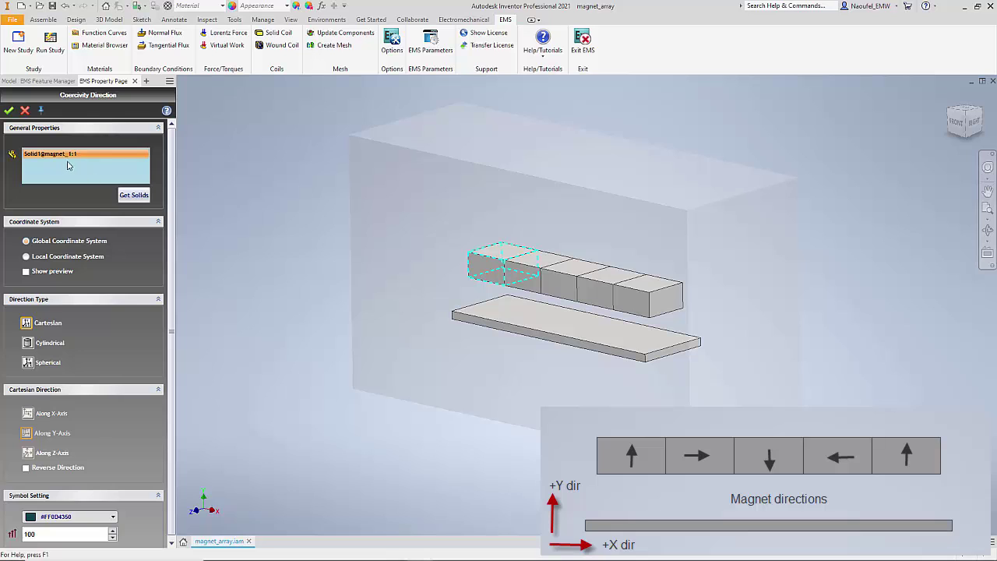
click(9, 113)
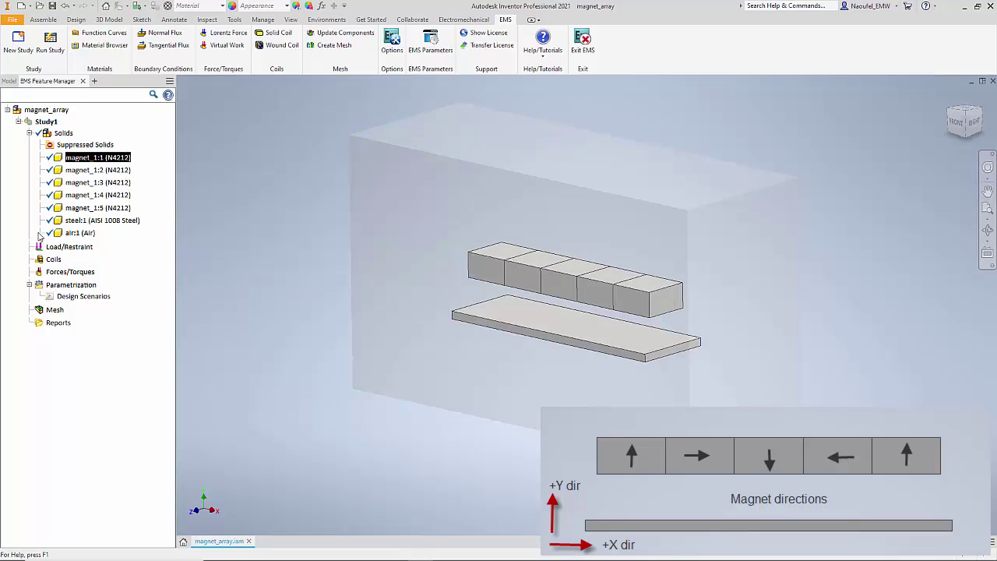
Set the coercivity direction of magnet_1:2 to Cartesian along the X-axis.
click(83, 171)
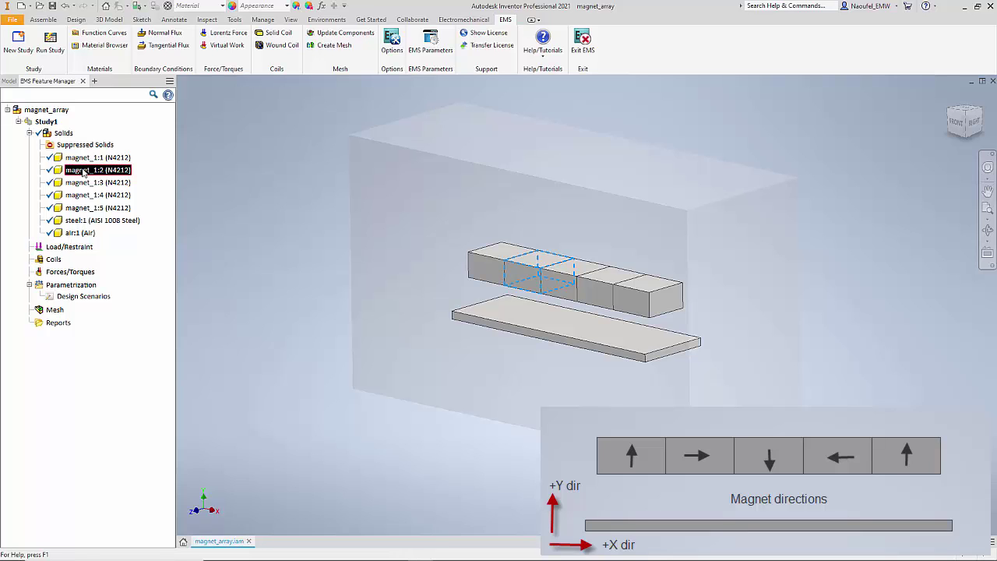
right_click(83, 171)
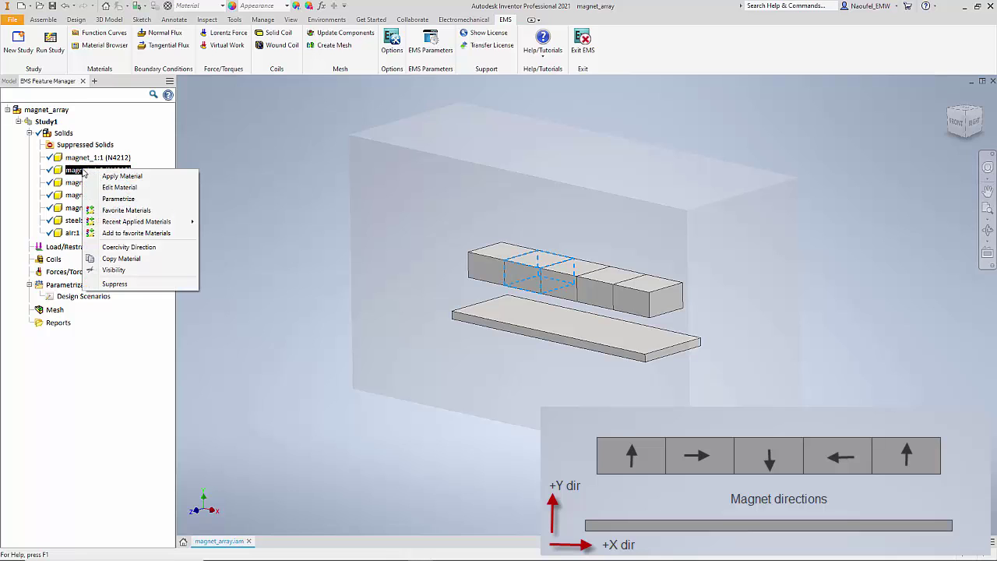
click(122, 249)
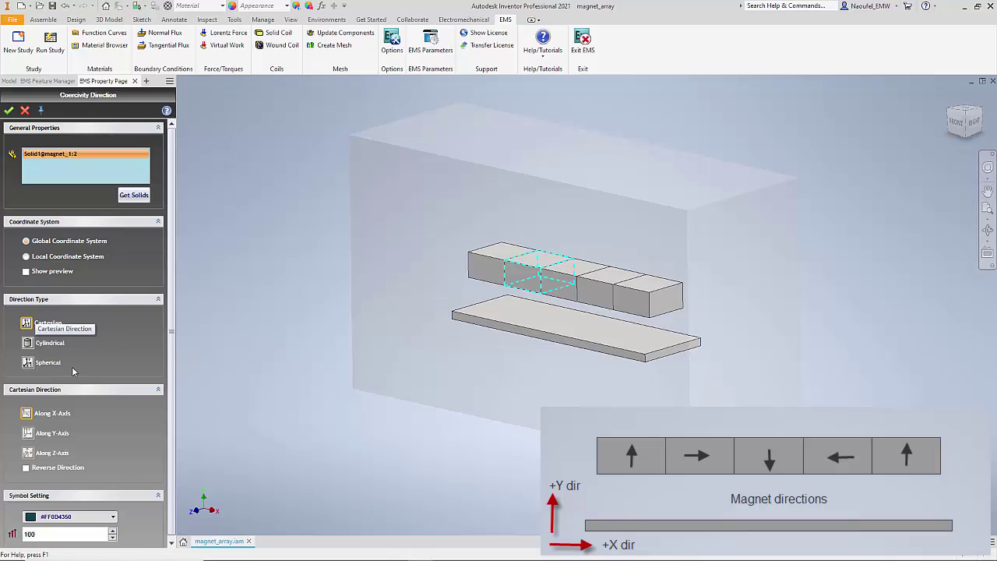
click(9, 109)
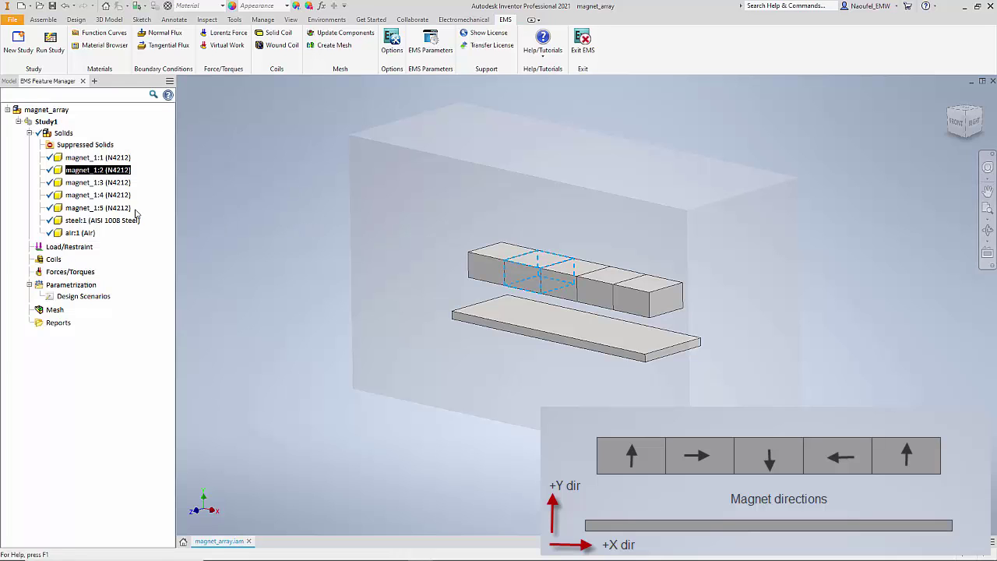
Set the coercivity direction of magnet_1:3 along the Y-axis with the direction reversed.
click(114, 183)
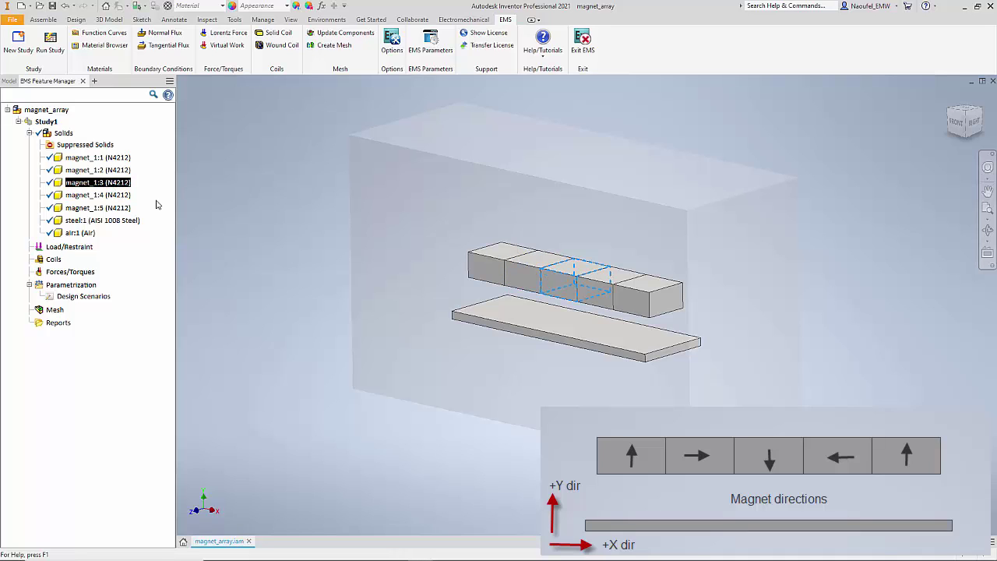
right_click(109, 183)
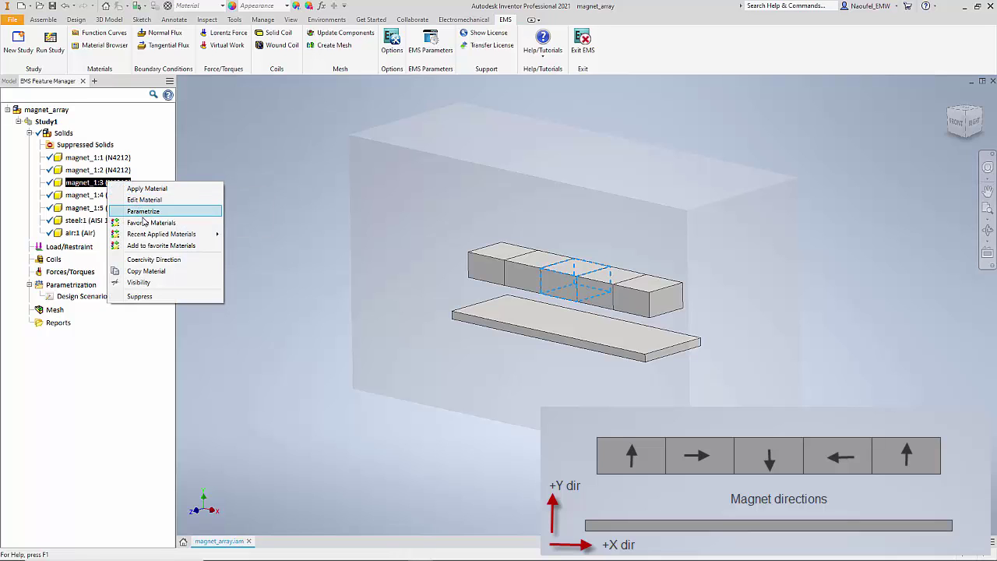
click(154, 260)
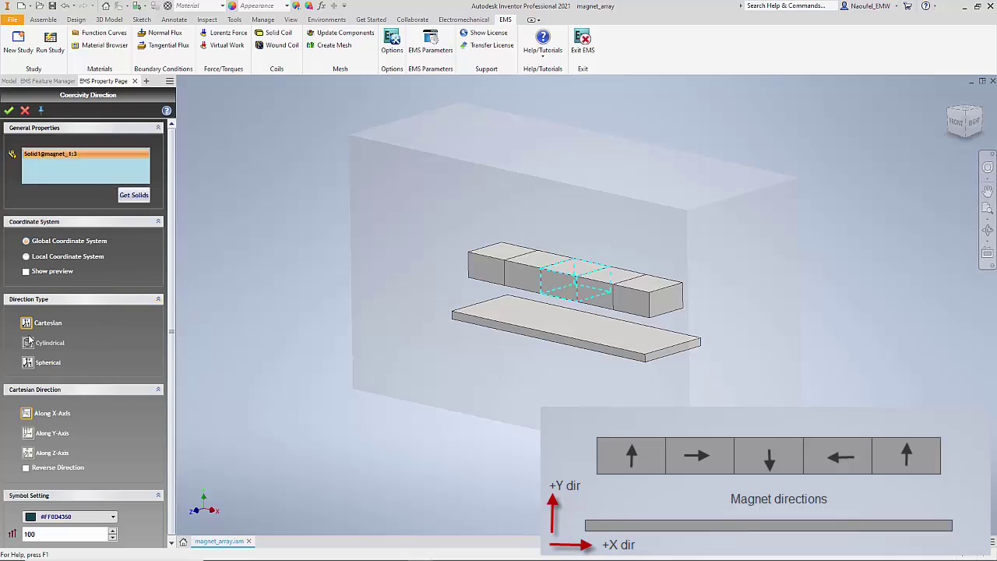
click(28, 435)
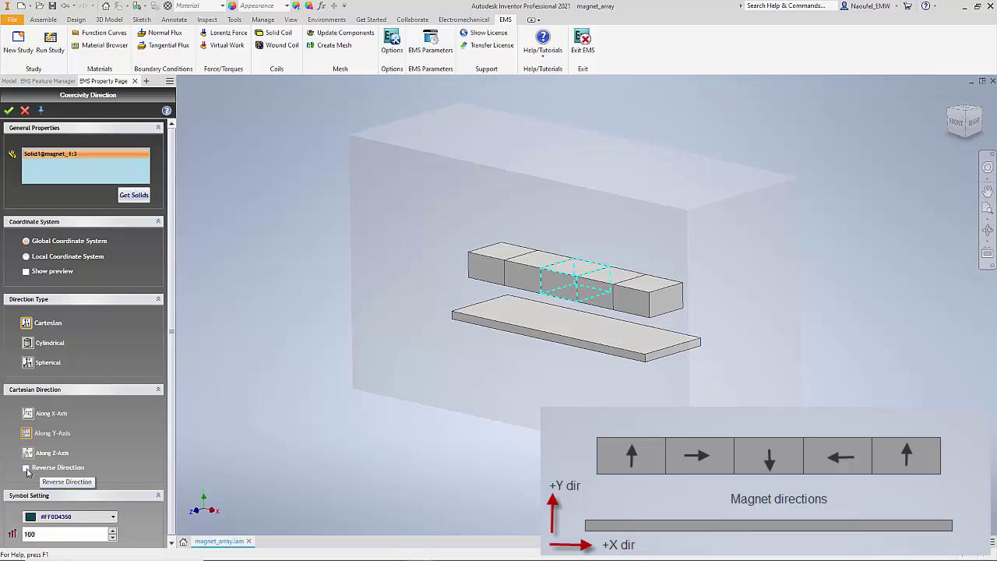
click(27, 468)
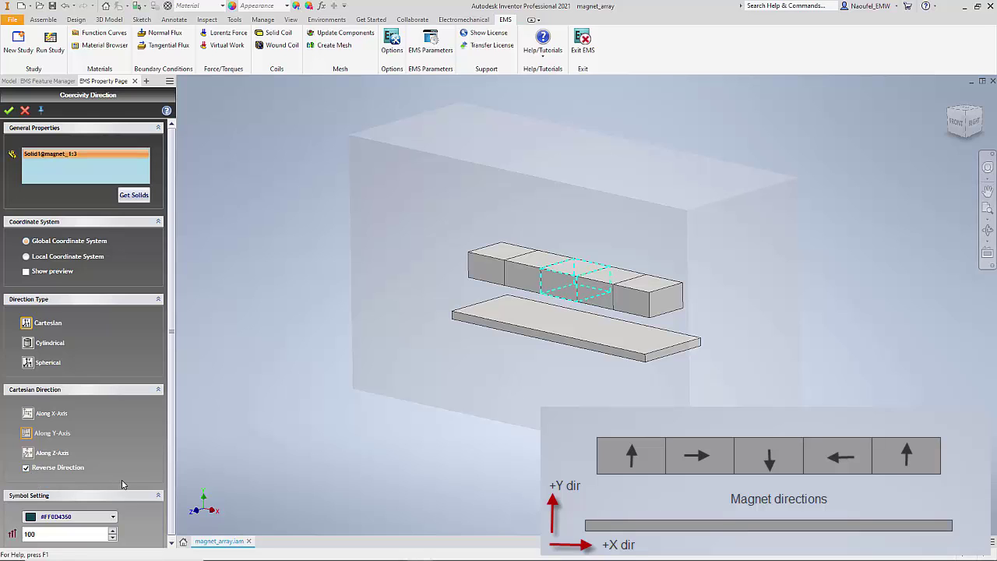
click(10, 111)
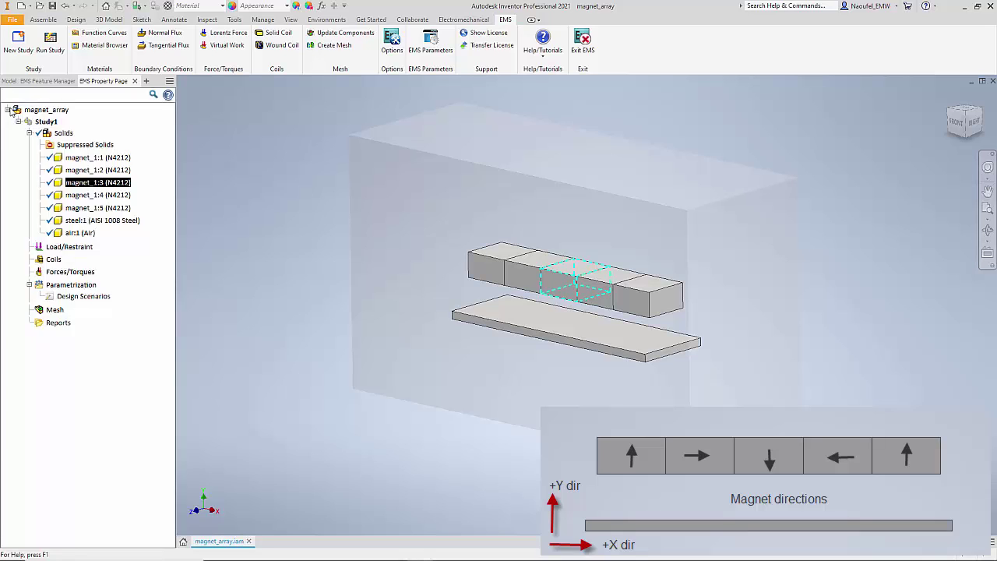
Set the coercivity direction of magnet_1:4 along the X-axis with the direction reversed.
click(114, 198)
right_click(113, 198)
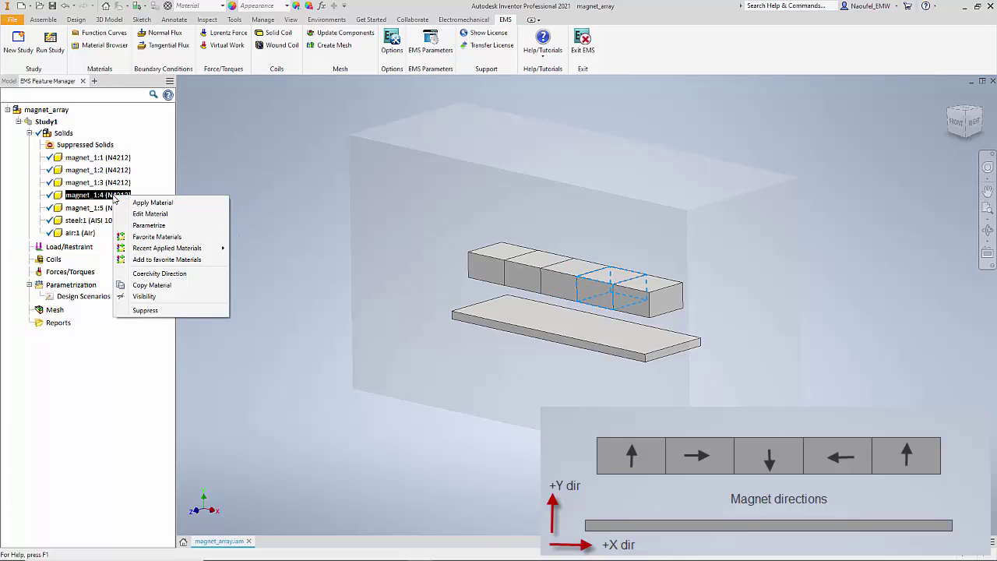
click(148, 276)
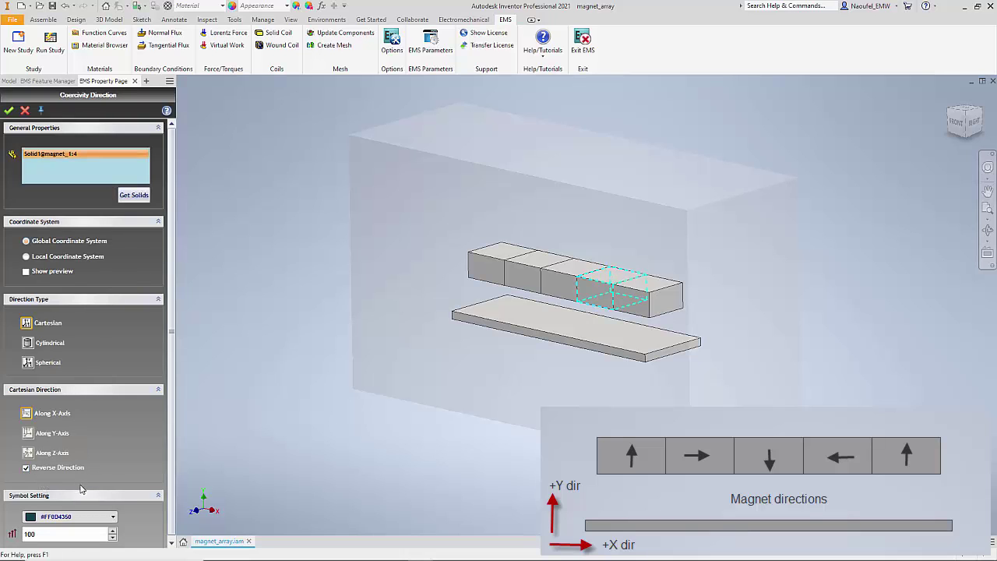
click(8, 109)
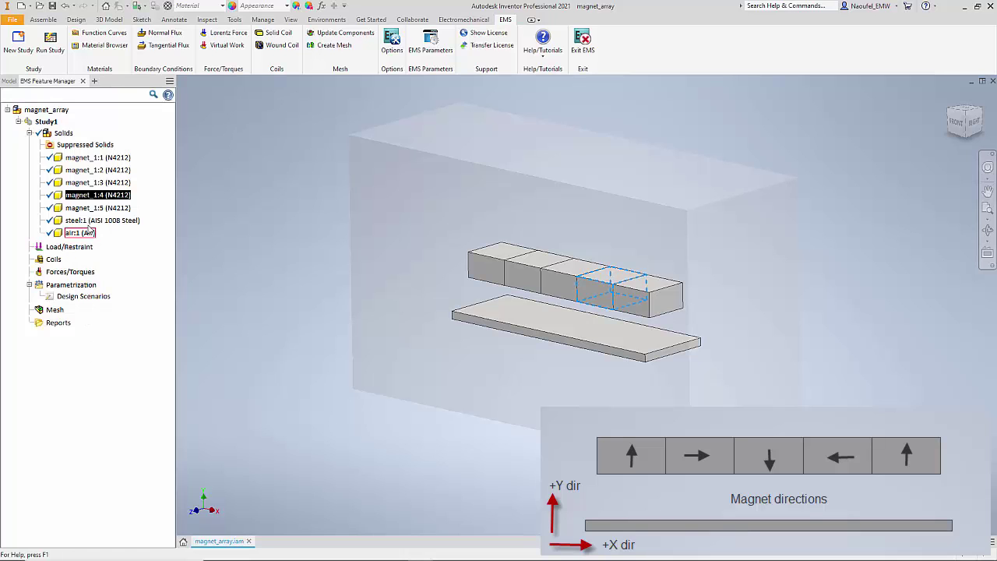
Set the coercivity direction of magnet_1:5 along the Y-axis in the global coordinate system.
click(90, 208)
right_click(90, 209)
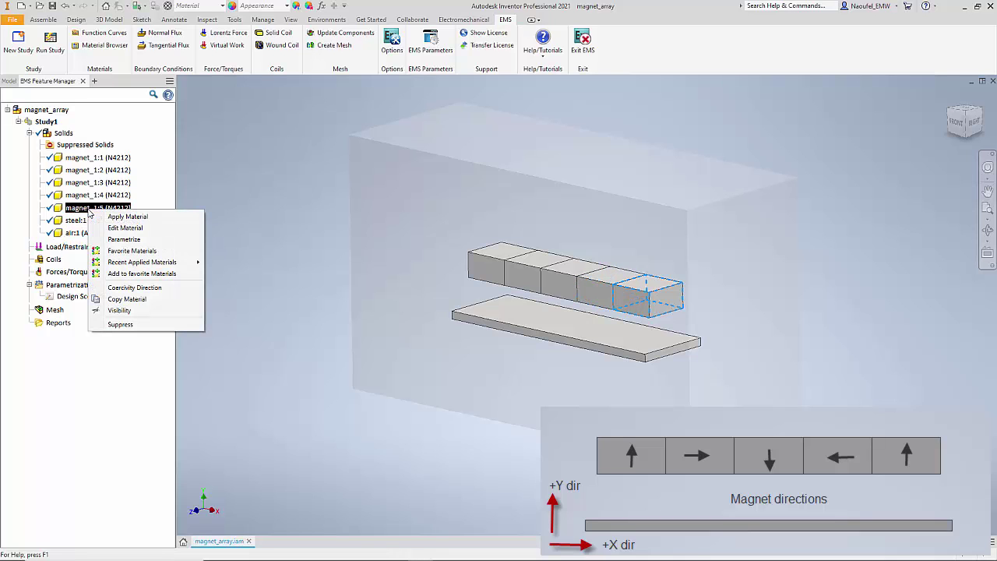
click(134, 287)
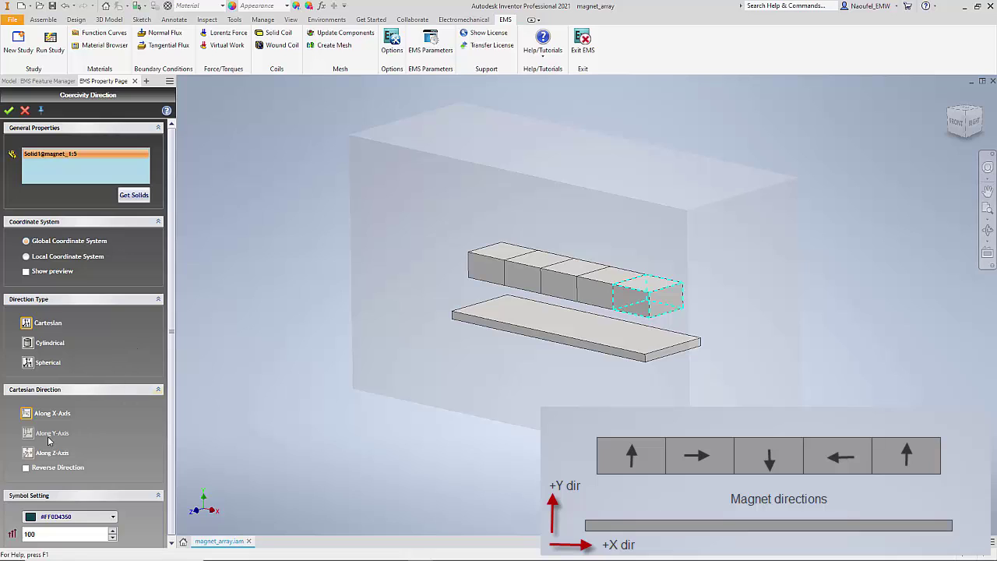
click(39, 436)
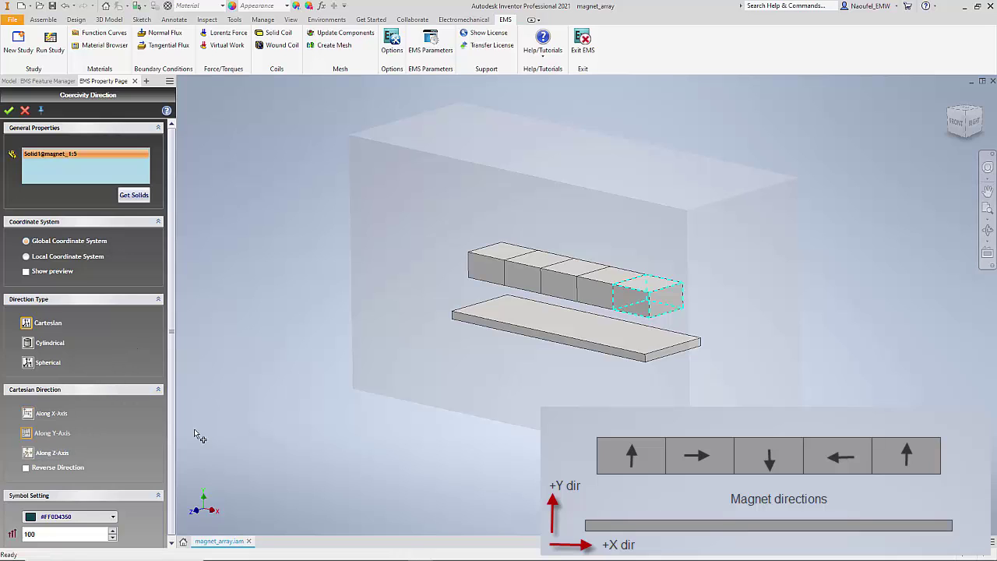
click(9, 111)
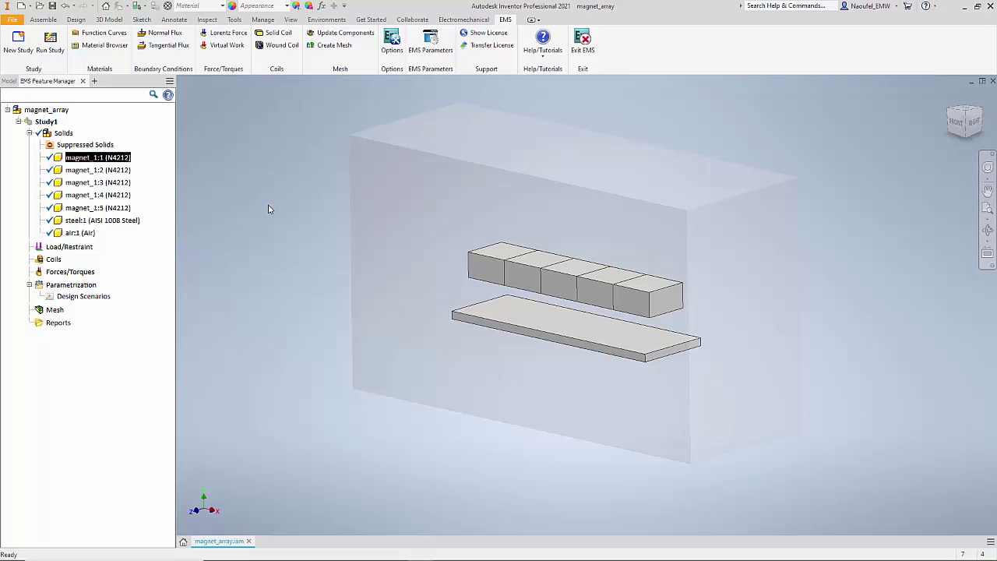
Add a Virtual Work force calculation to the steel:1 plate with the torque center at the origin.
right_click(81, 275)
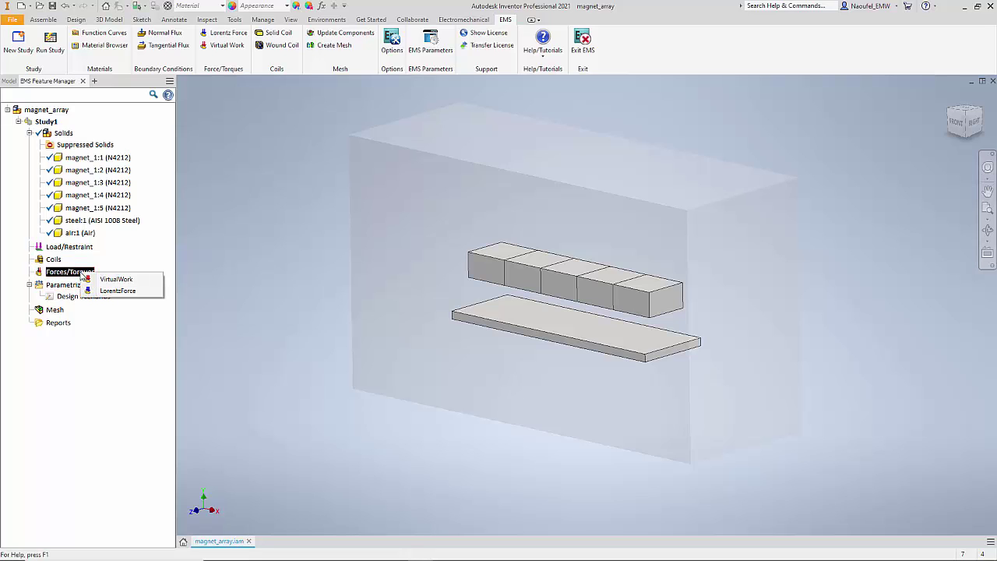
click(114, 280)
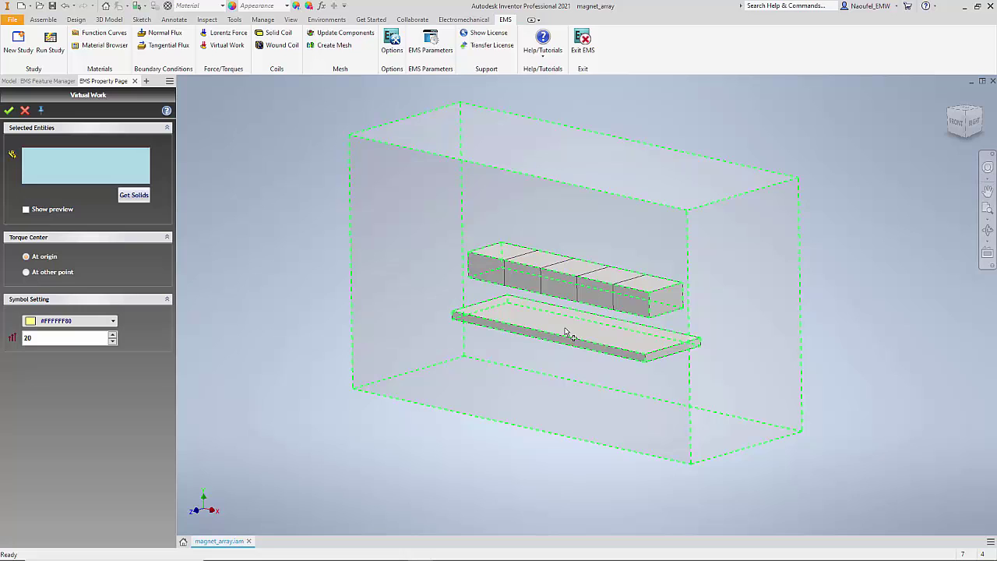
mouse_move(569, 336)
click(598, 345)
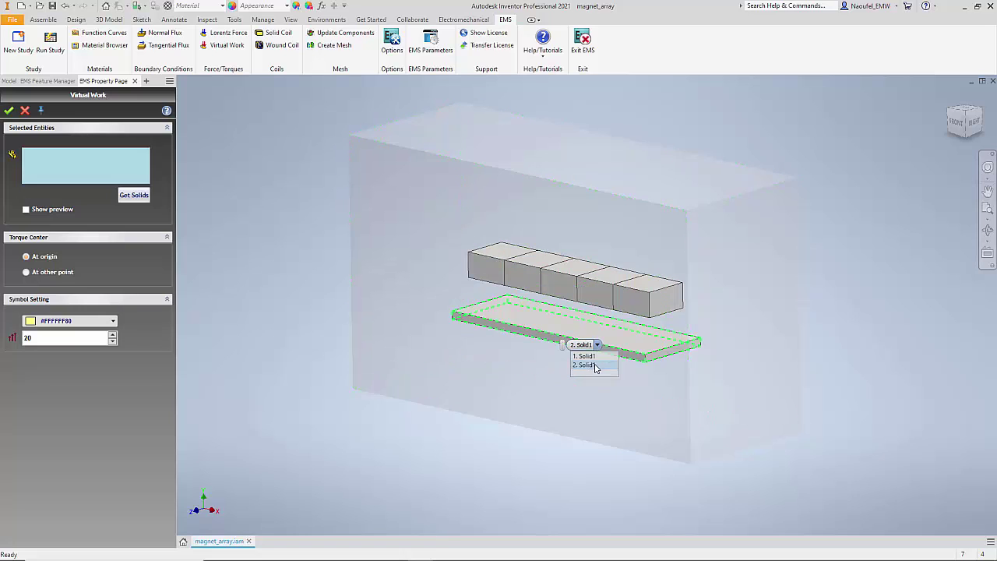
click(588, 365)
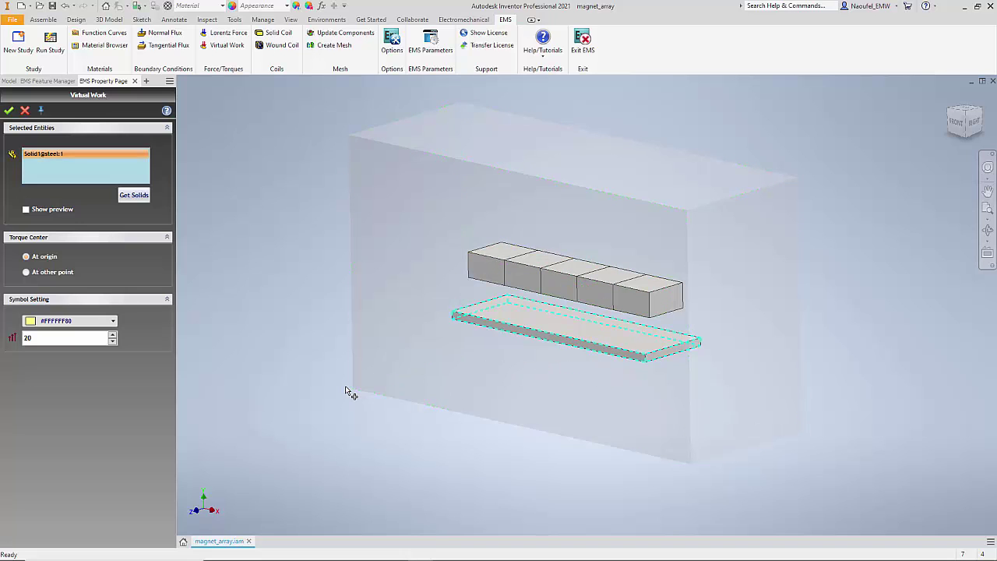
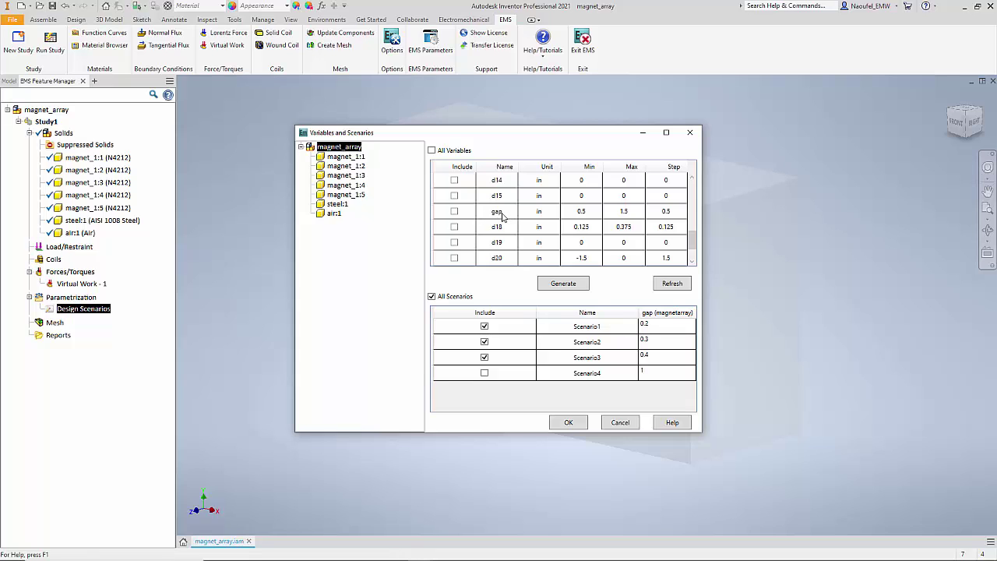
Generate the design scenarios for the gap variable from 0.2 in to 0.5 in with a 0.1 in step.
click(455, 212)
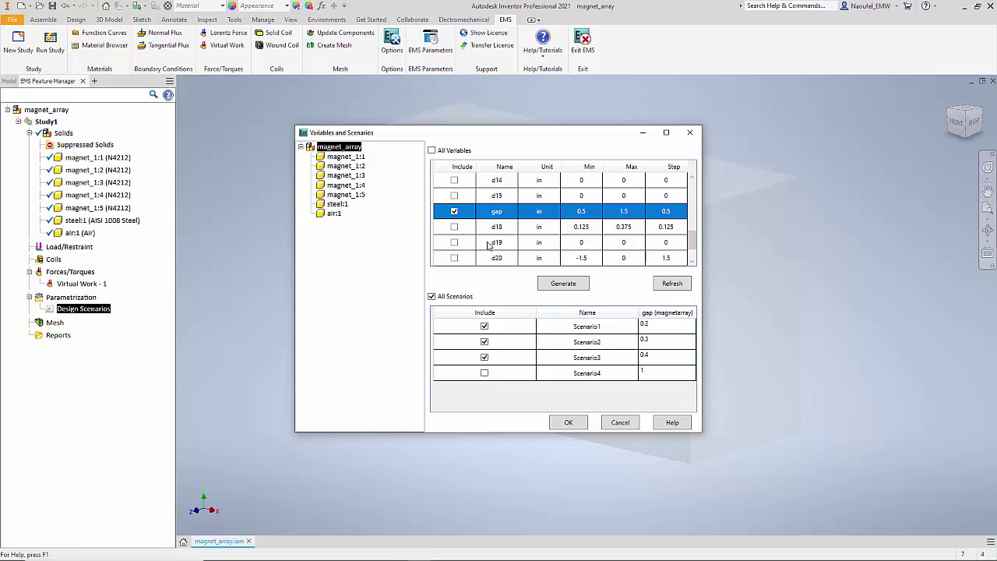
drag(492, 134, 227, 140)
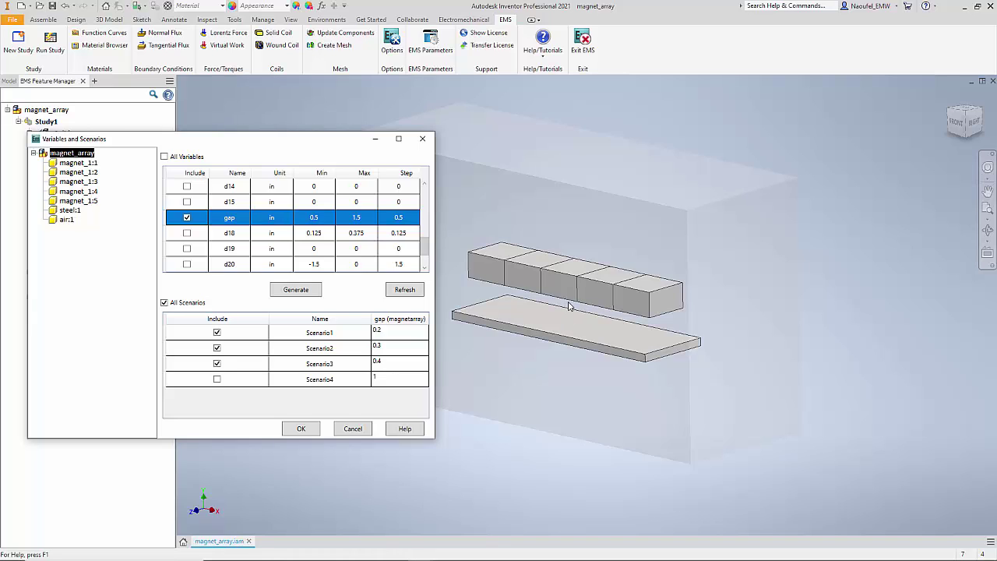
click(321, 220)
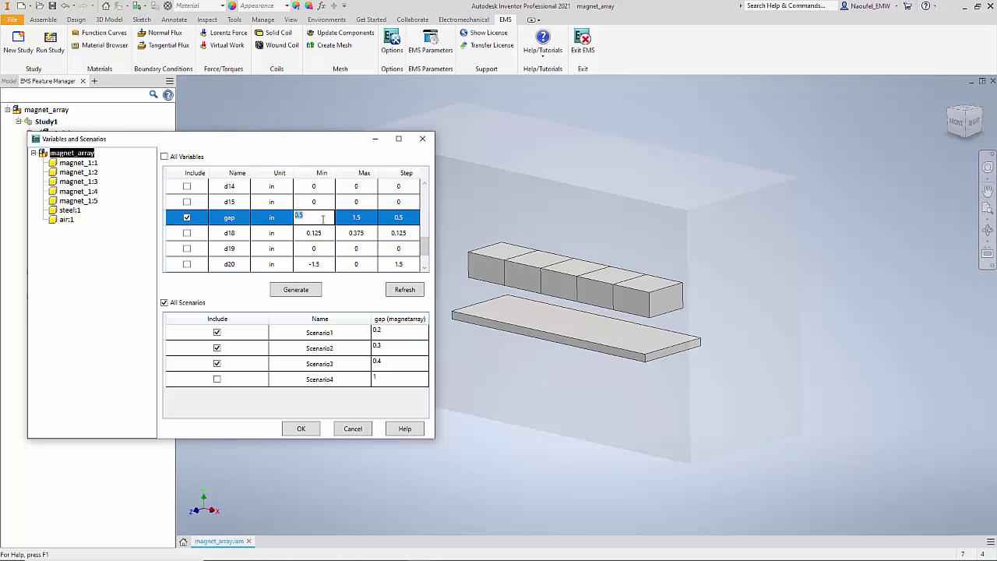
text(0.2)
click(365, 218)
text(0.5)
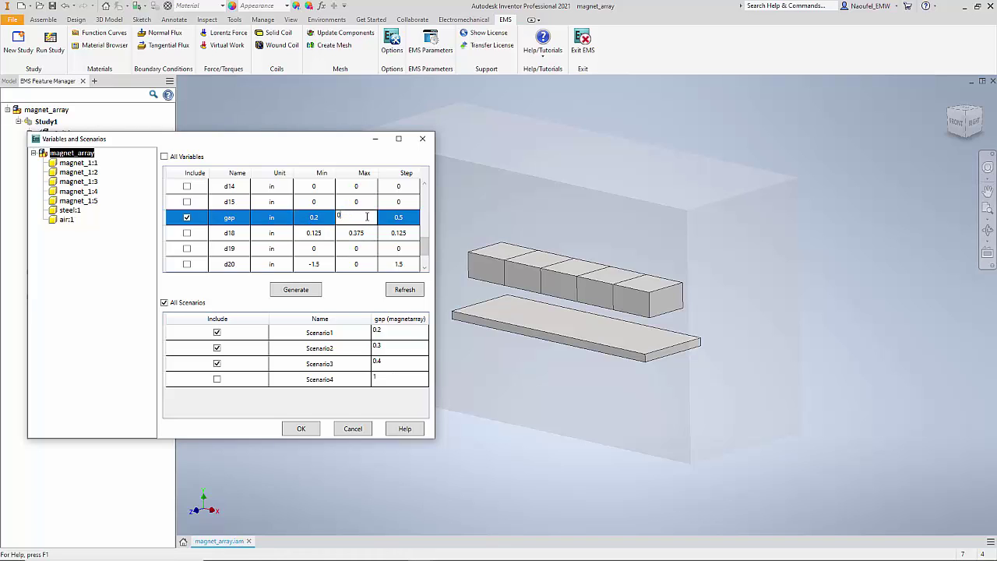
click(411, 218)
text(0.1)
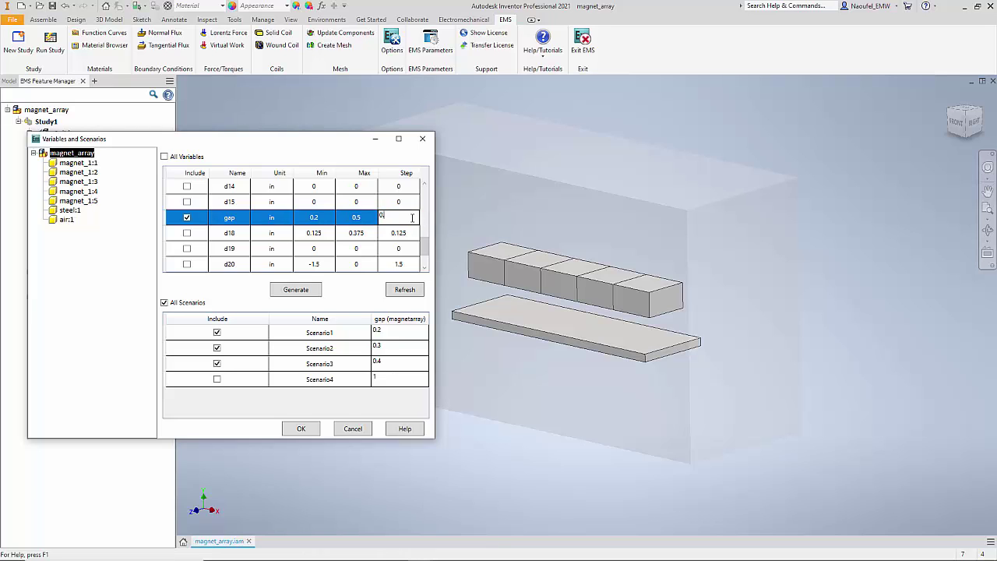
click(301, 294)
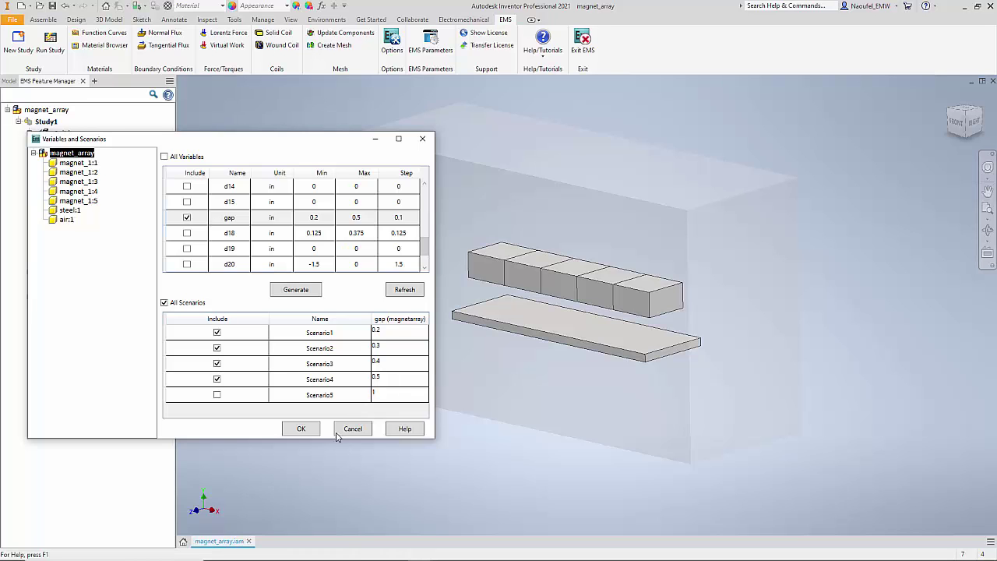
click(301, 430)
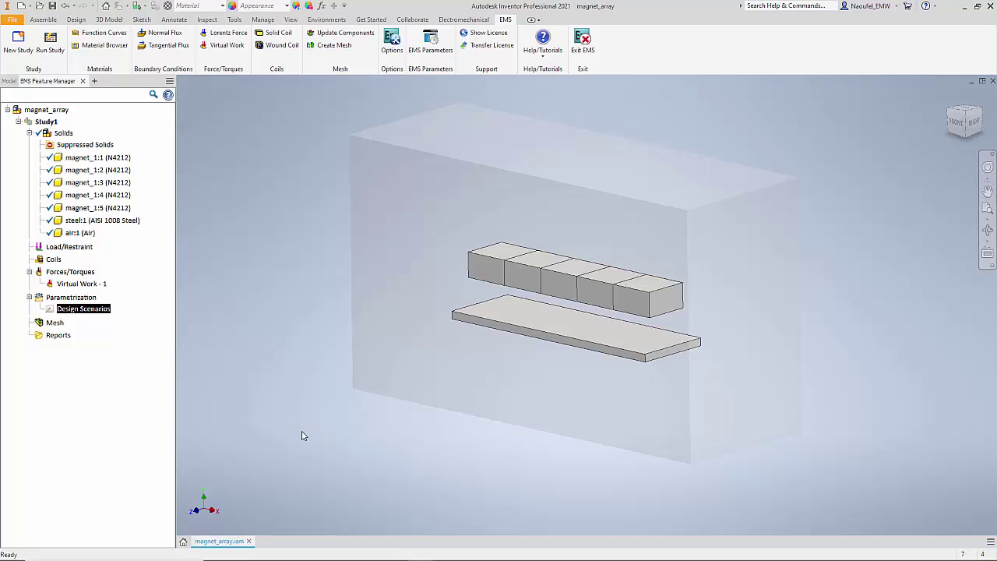
Apply a mesh control to the top face of the steel plate with 140 elements per diagonal.
right_click(58, 324)
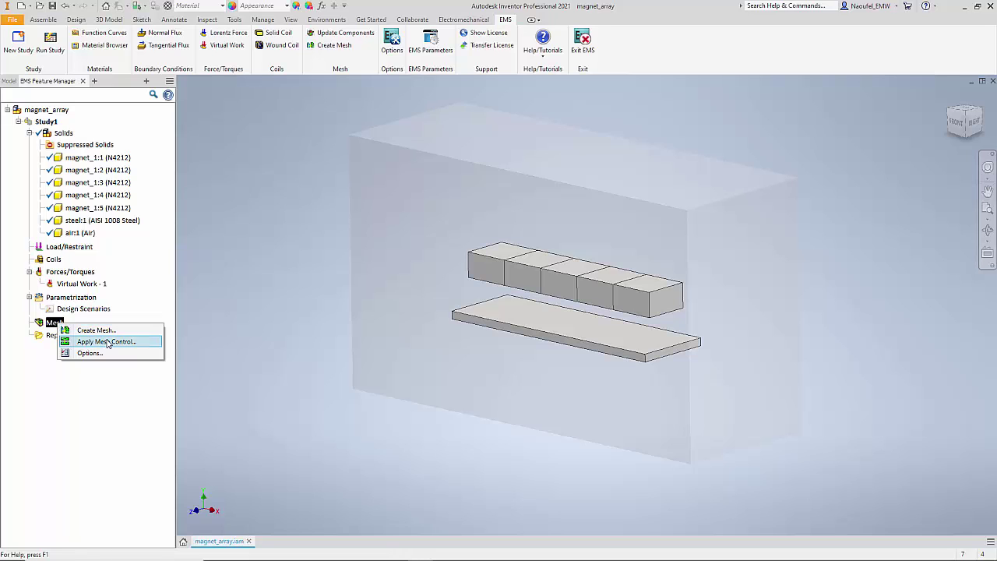
click(107, 342)
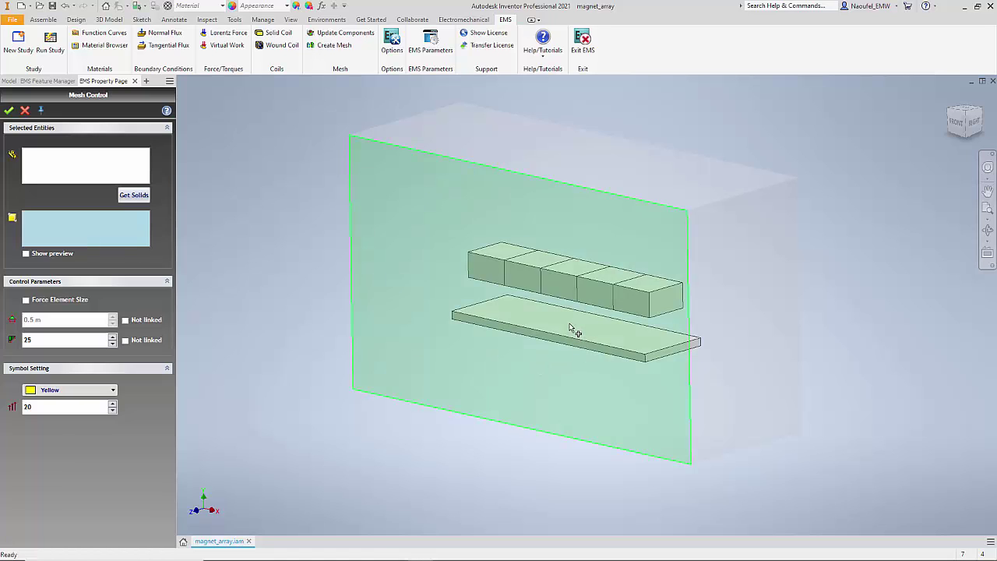
mouse_move(572, 329)
click(599, 341)
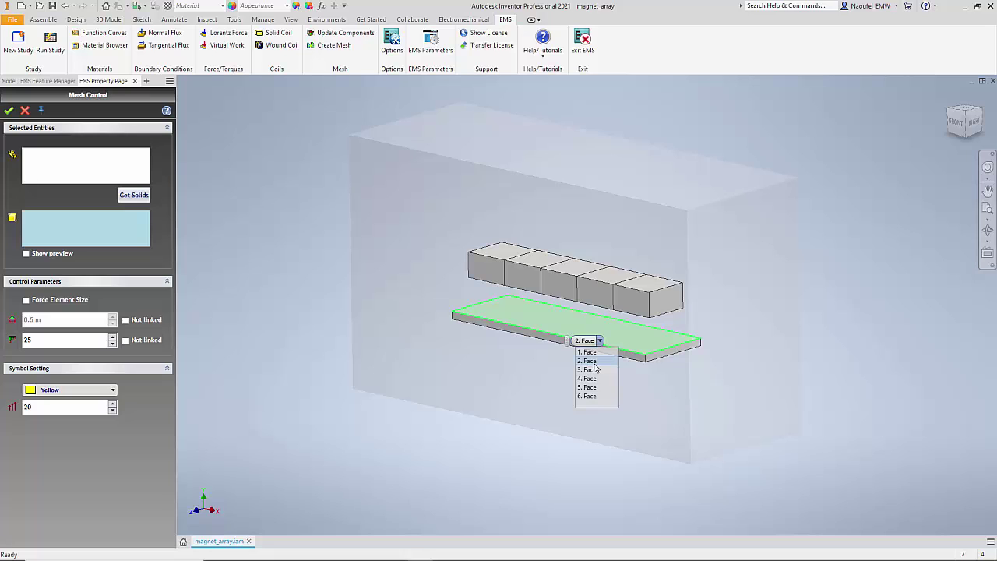
click(594, 367)
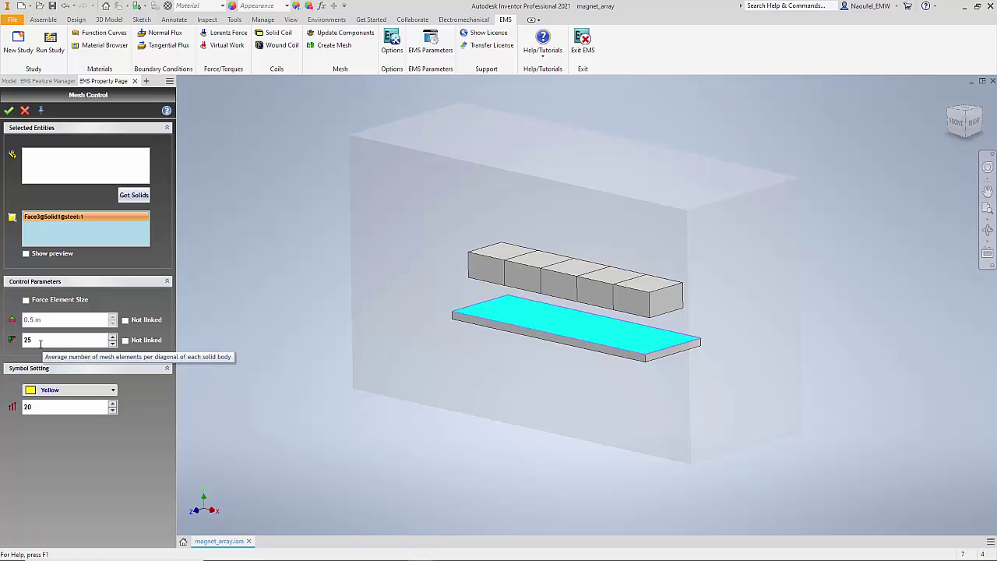
double_click(40, 340)
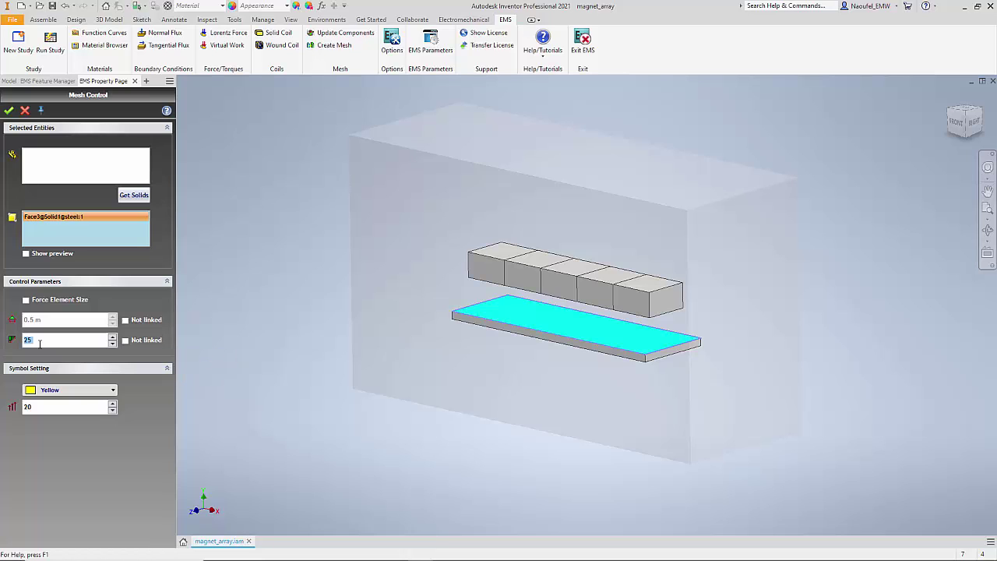
text(140)
click(8, 111)
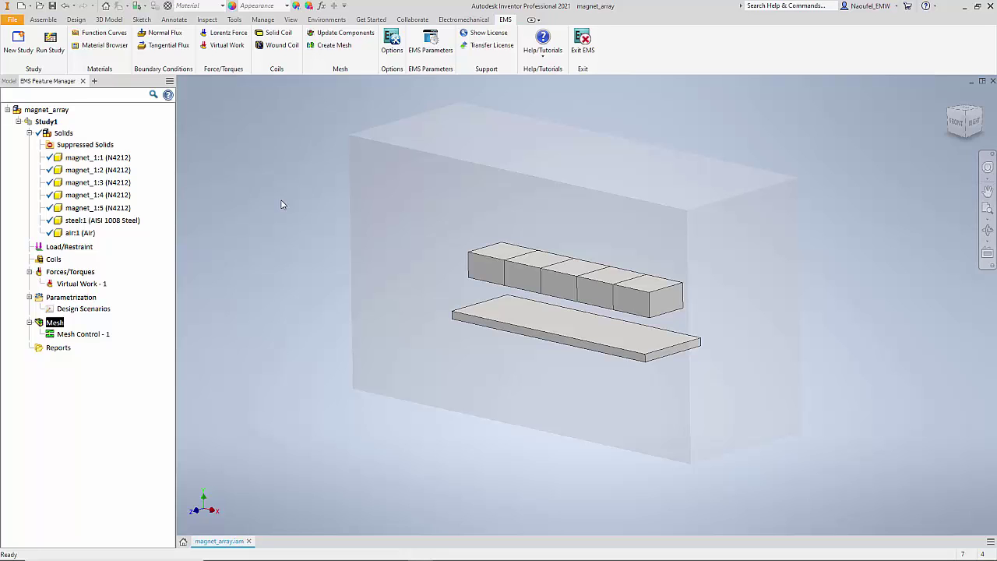
Run Study1 for the generated gap scenarios.
click(48, 122)
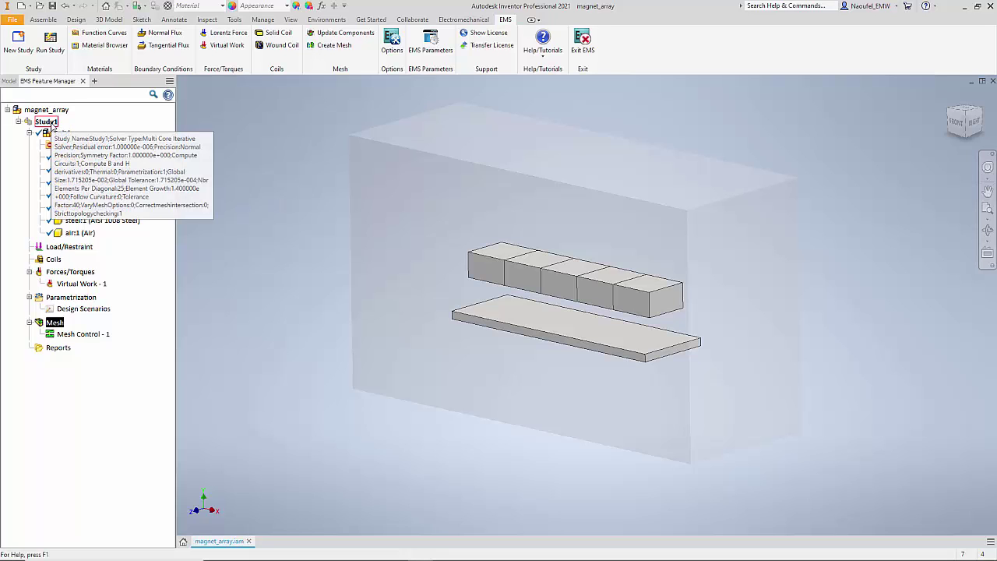
right_click(51, 125)
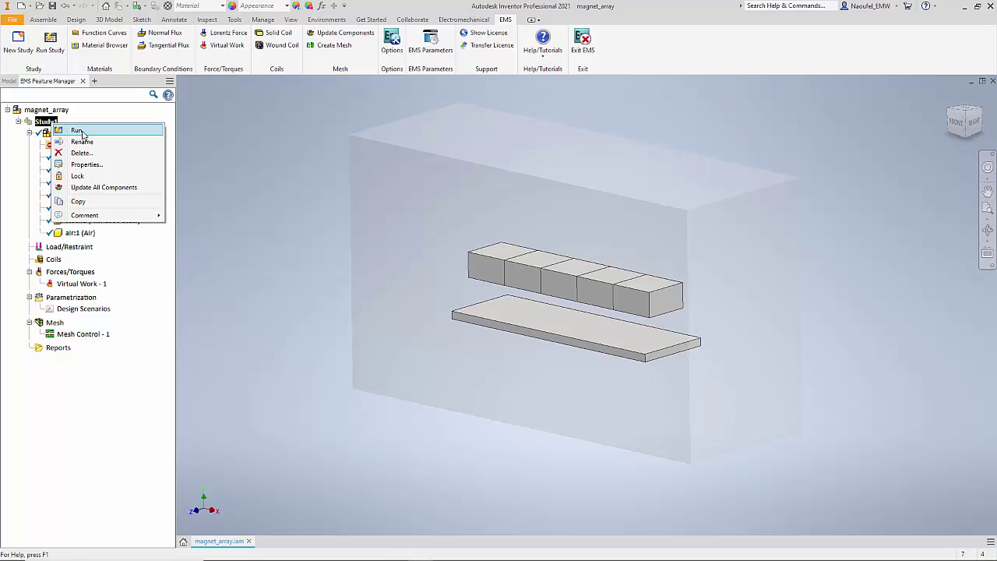
click(81, 131)
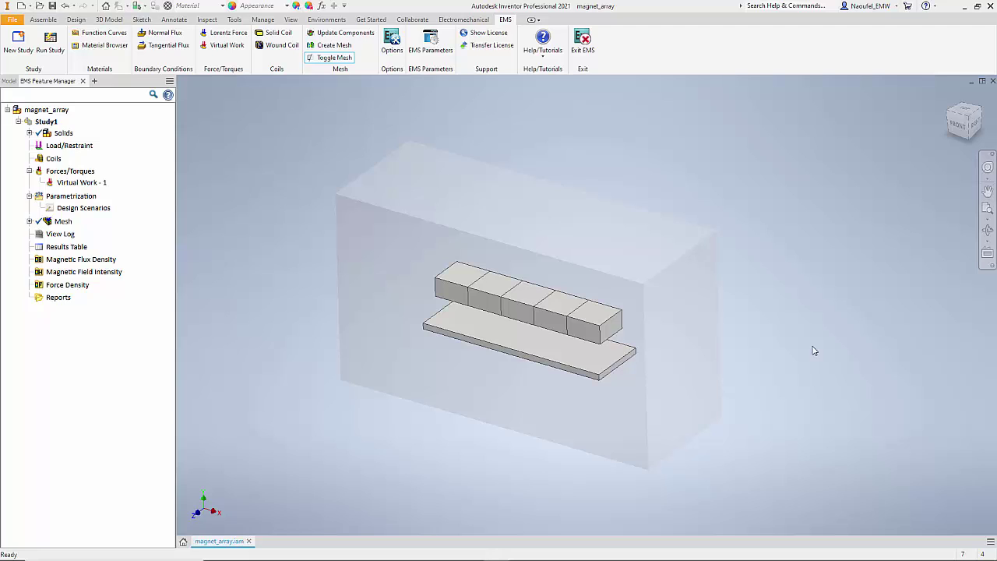
Examine the Virtual Work force in the Y direction for Scenario1 in the results table.
click(66, 247)
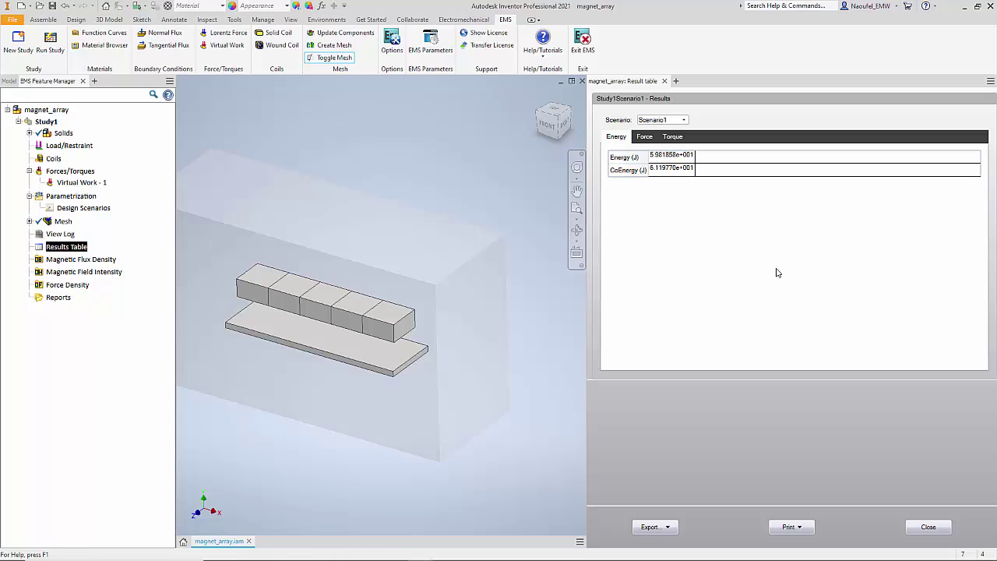
click(648, 138)
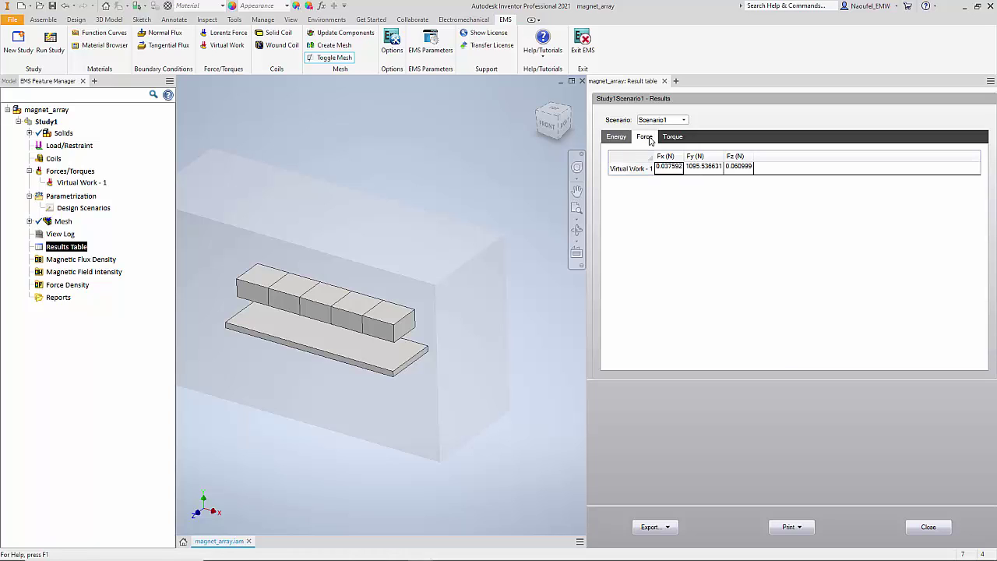
click(705, 168)
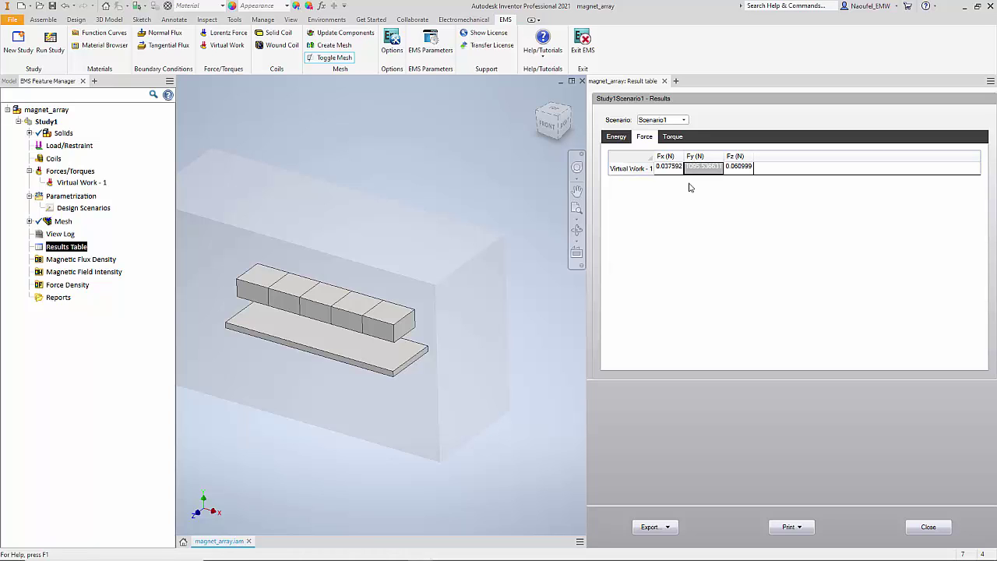
Check the Y-direction Virtual Work force for Scenario4 and close the results table.
click(683, 120)
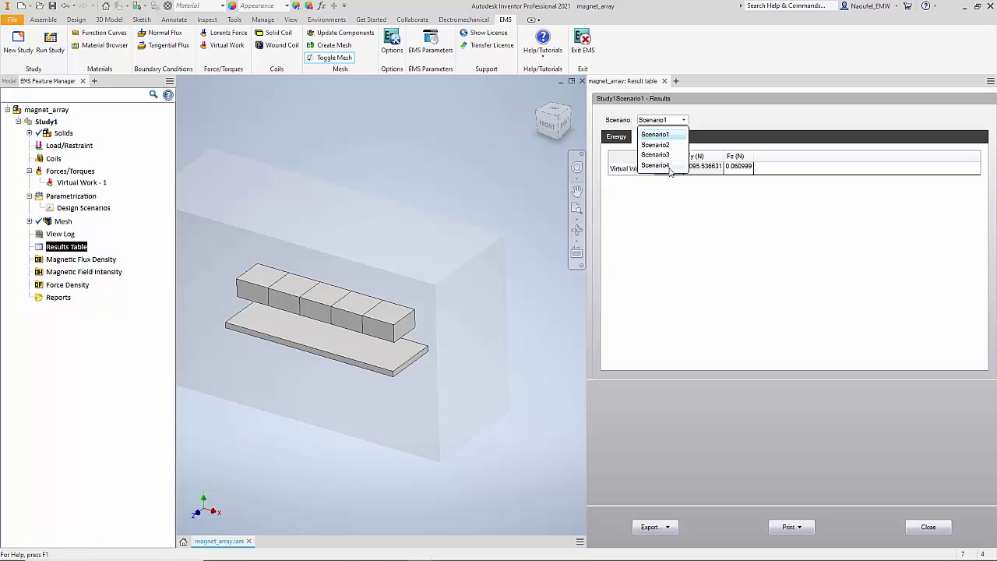
click(668, 167)
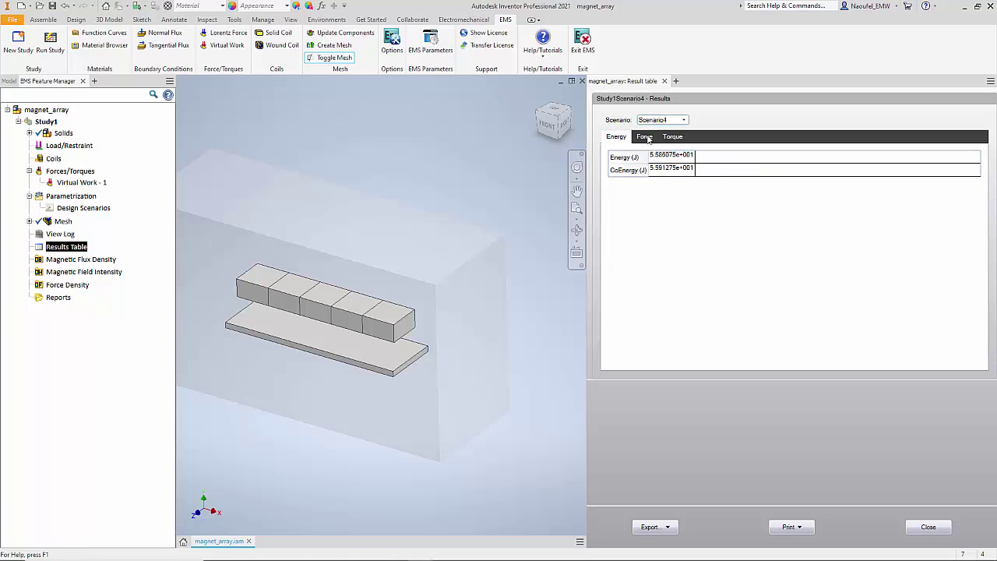
click(692, 170)
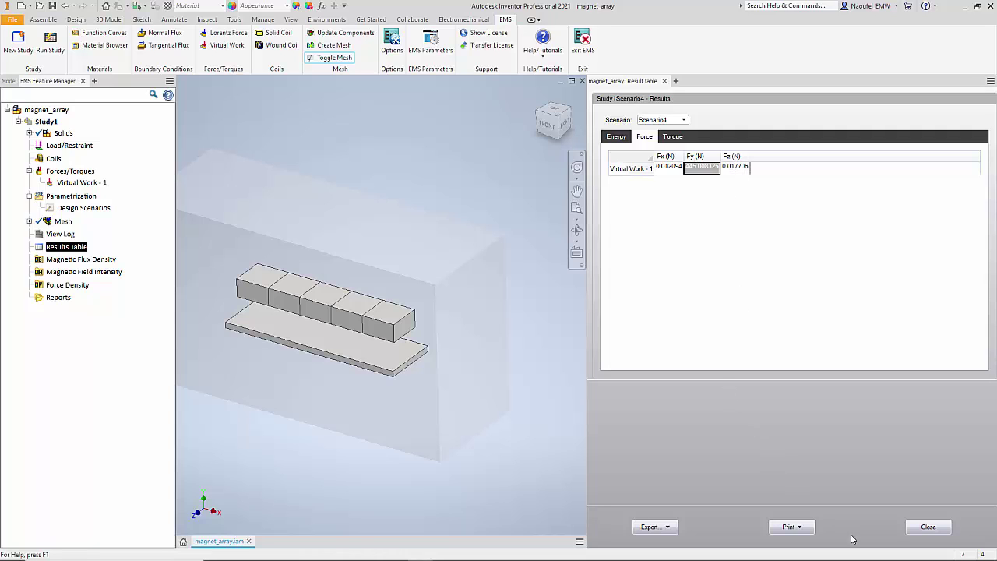
click(926, 528)
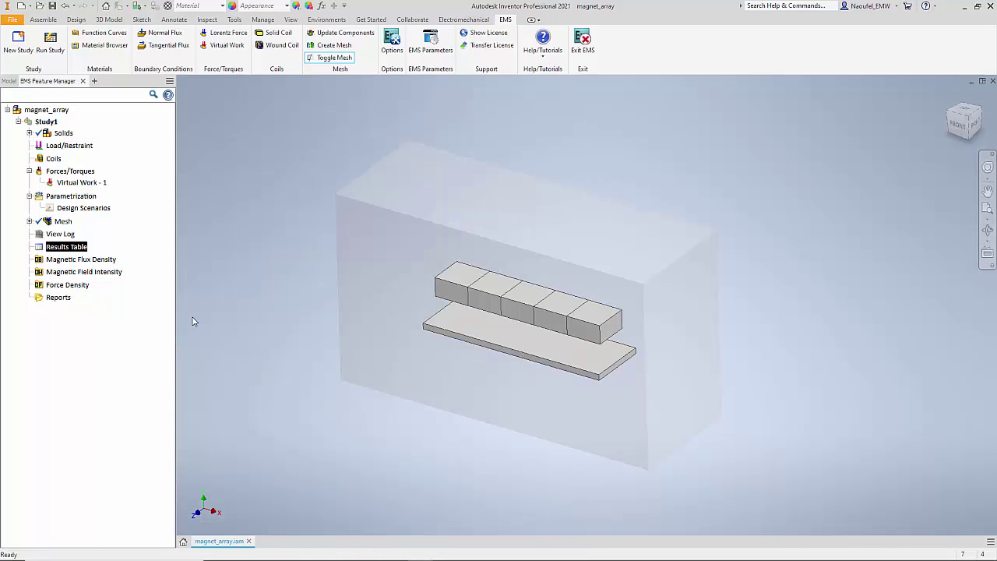
Create a 3D fringe plot of the resultant magnetic flux density in Tesla for Scenario1 with continuous display.
click(92, 263)
right_click(93, 264)
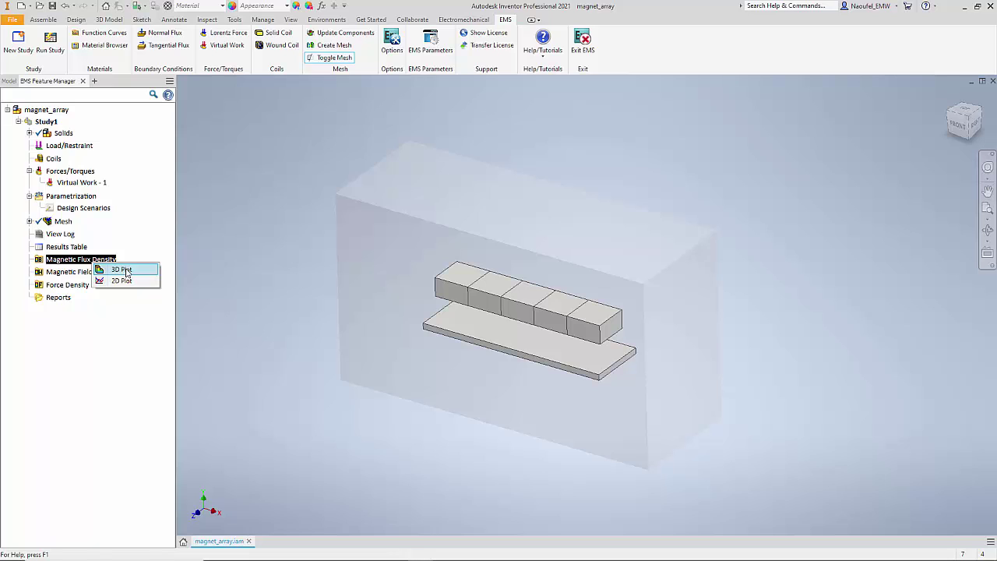
click(122, 270)
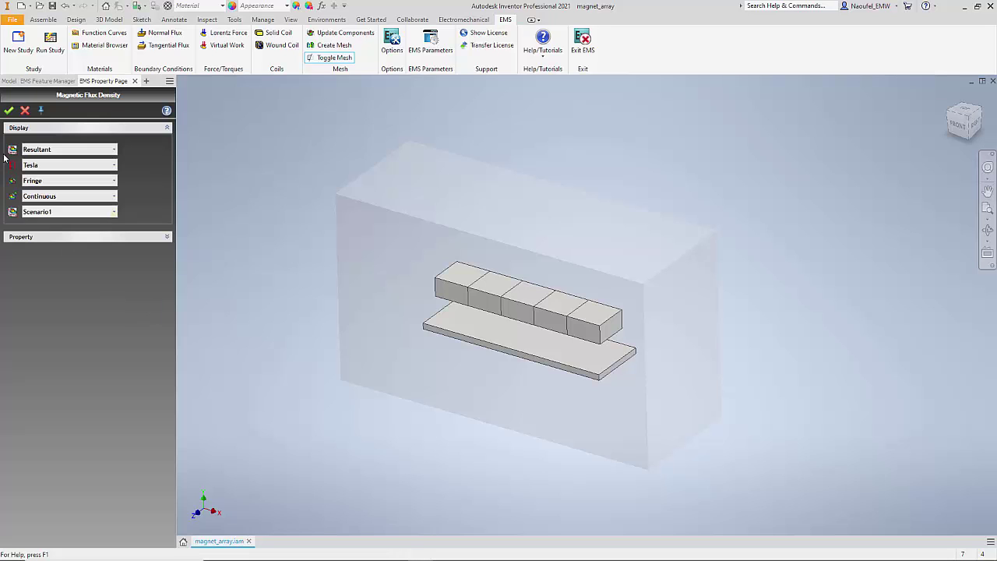
click(9, 110)
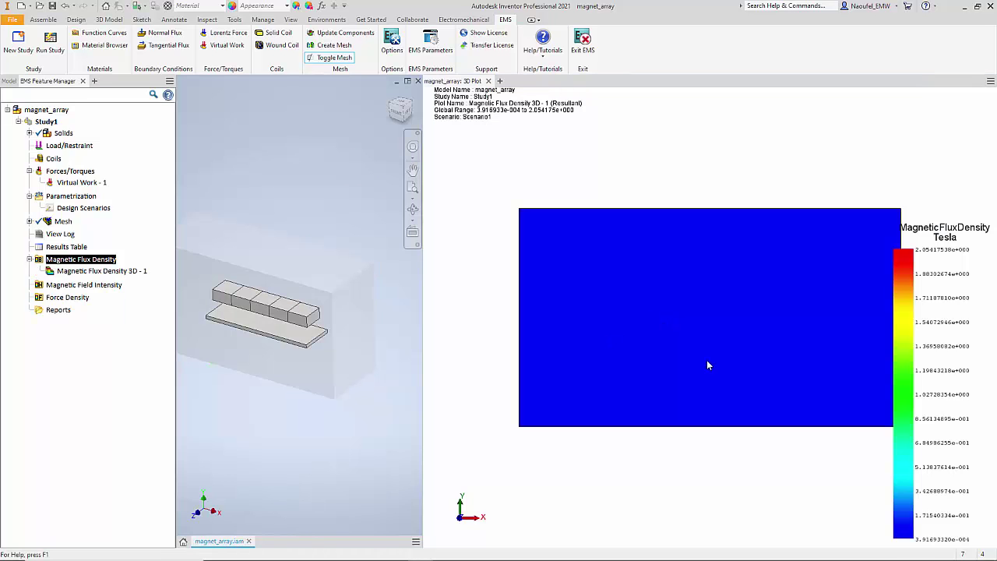
Section-clip the magnetic flux density plot at 0 m offset and 0 deg angles, and reposition and enlarge its colour legend.
scroll(706, 360, down, 2)
scroll(888, 316, up, 1)
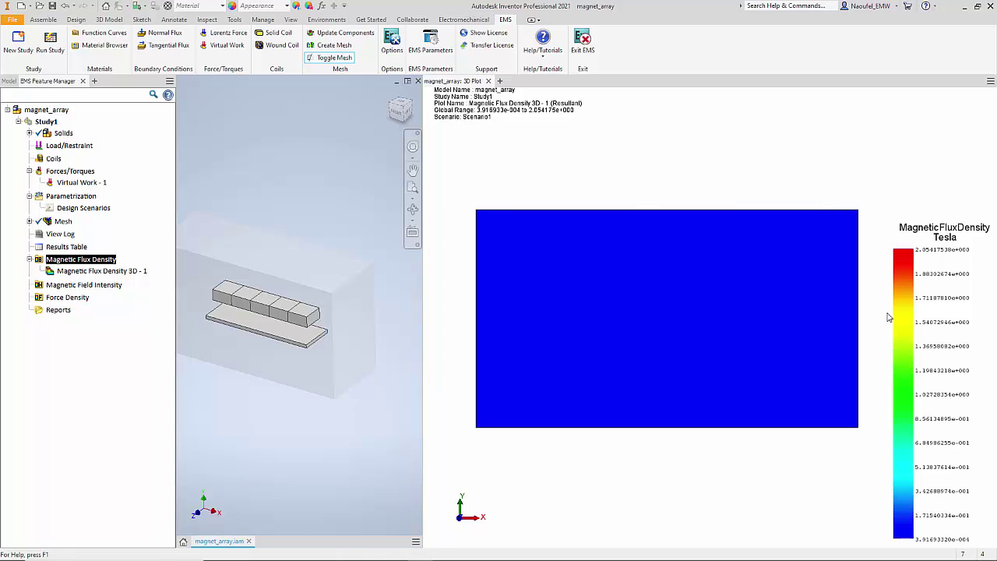
right_click(106, 272)
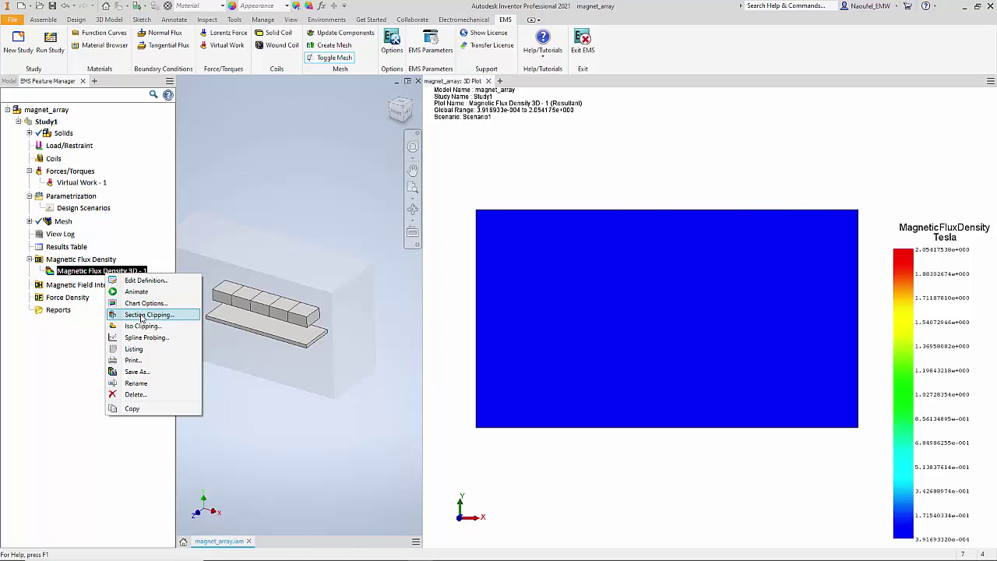
click(141, 315)
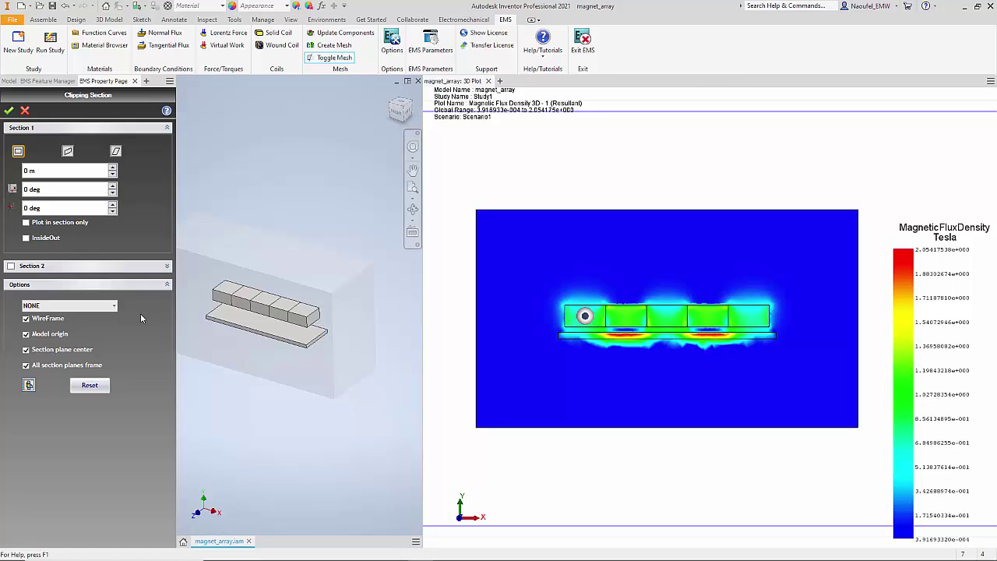
click(8, 114)
scroll(660, 334, up, 1)
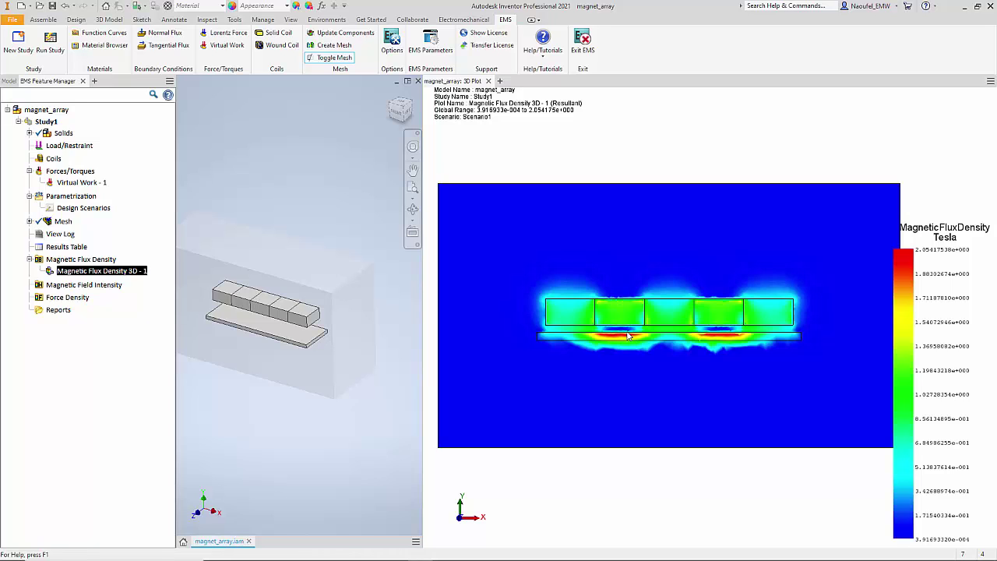
drag(902, 345, 831, 272)
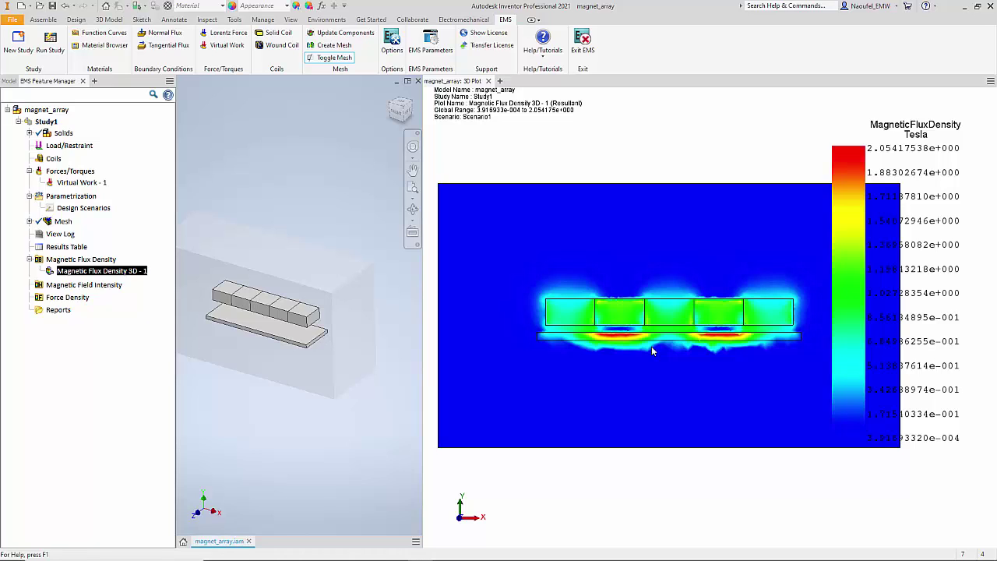
Switch the 3D magnetic flux density plot to the Scenario4 results.
right_click(67, 276)
click(88, 282)
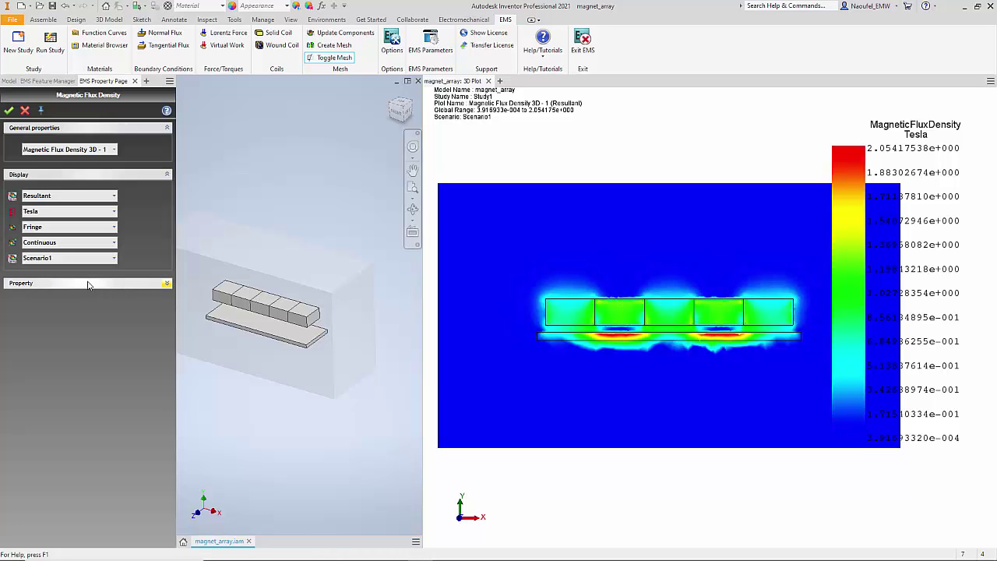
click(67, 259)
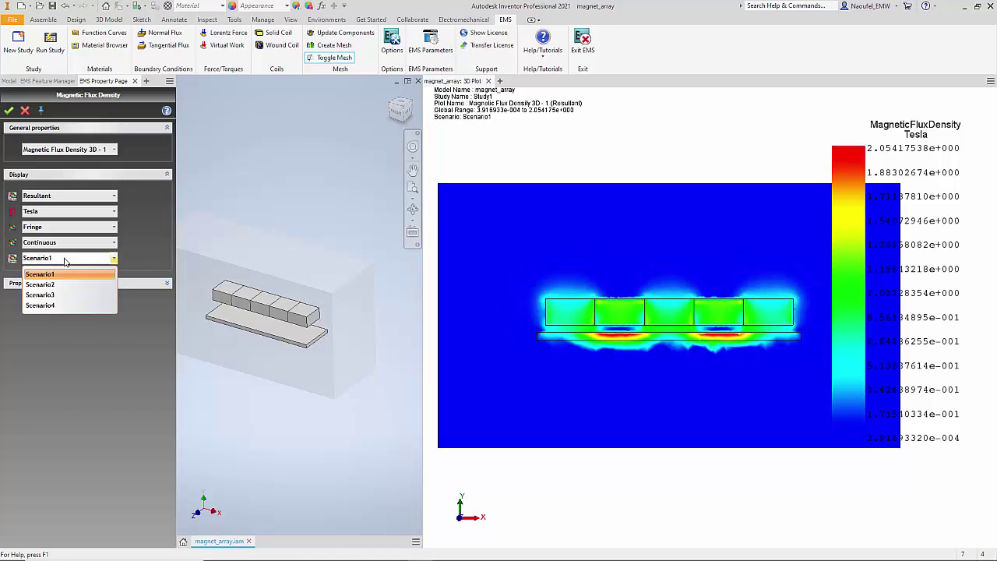
click(60, 306)
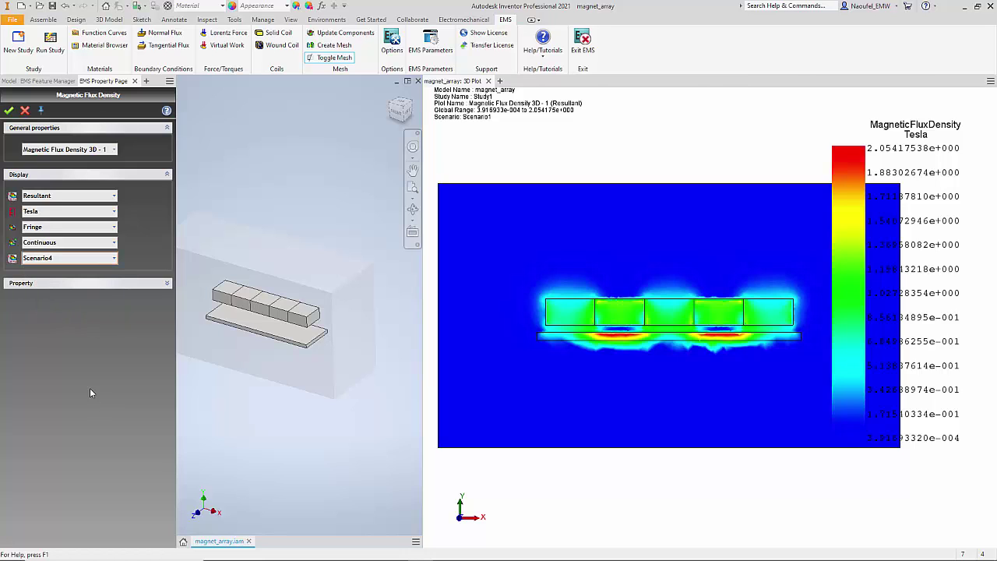
click(8, 111)
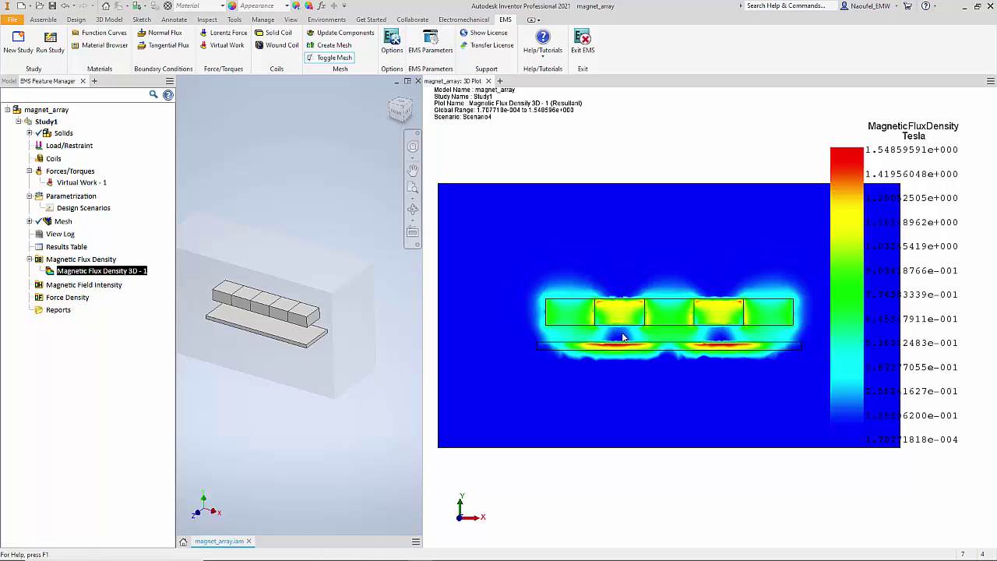
Change the Scenario4 magnetic flux density plot from fringe to vector display.
right_click(83, 276)
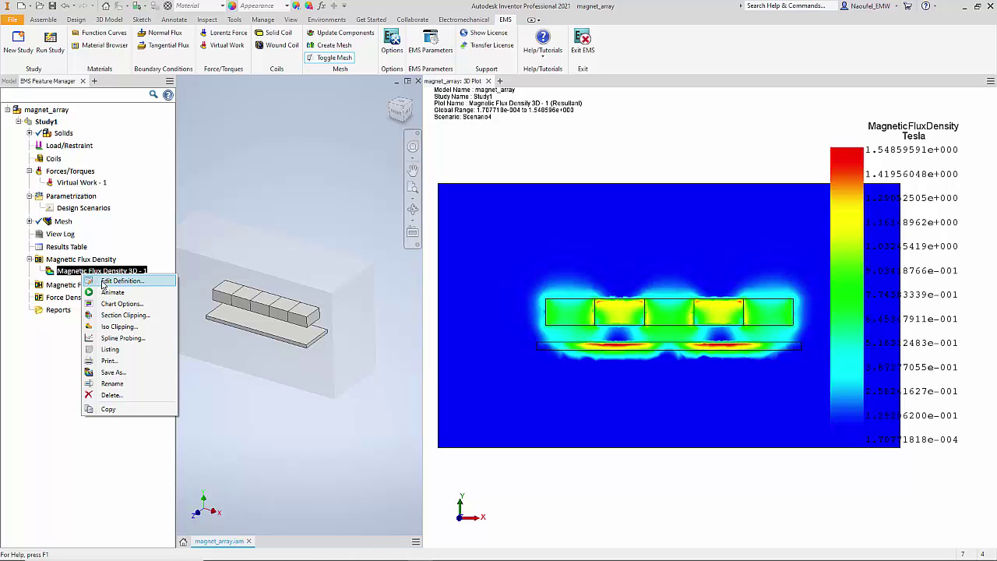
click(109, 280)
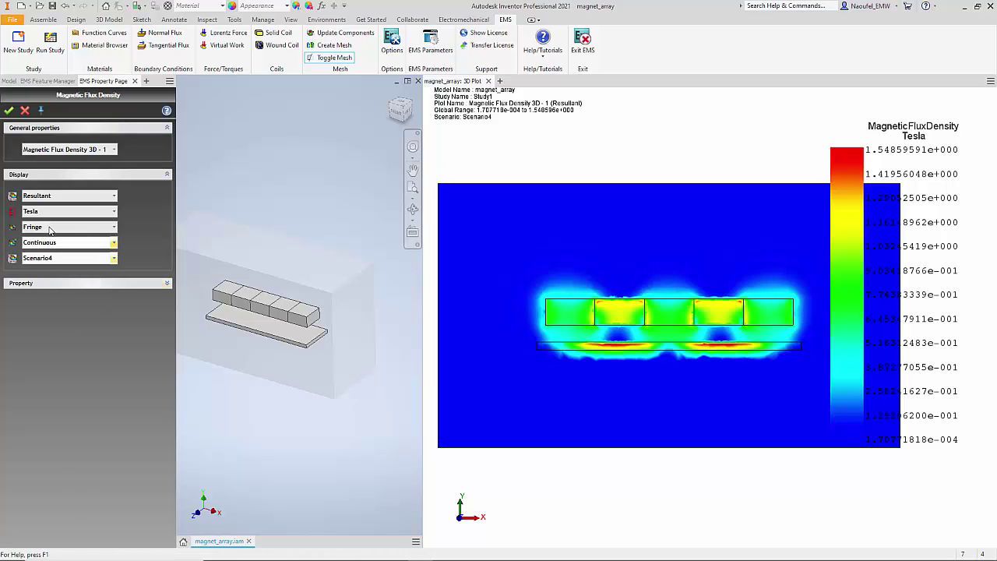
click(48, 227)
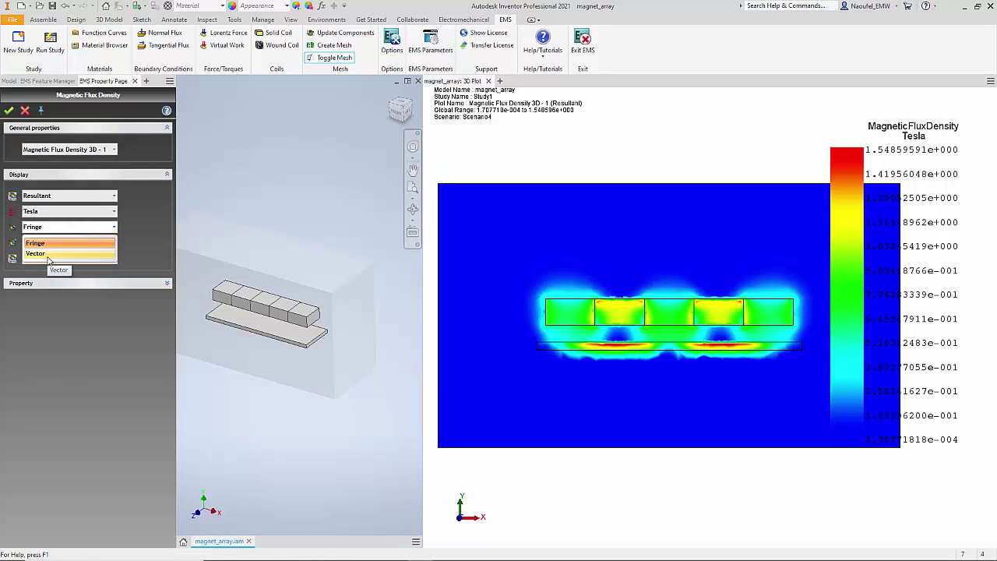
click(49, 254)
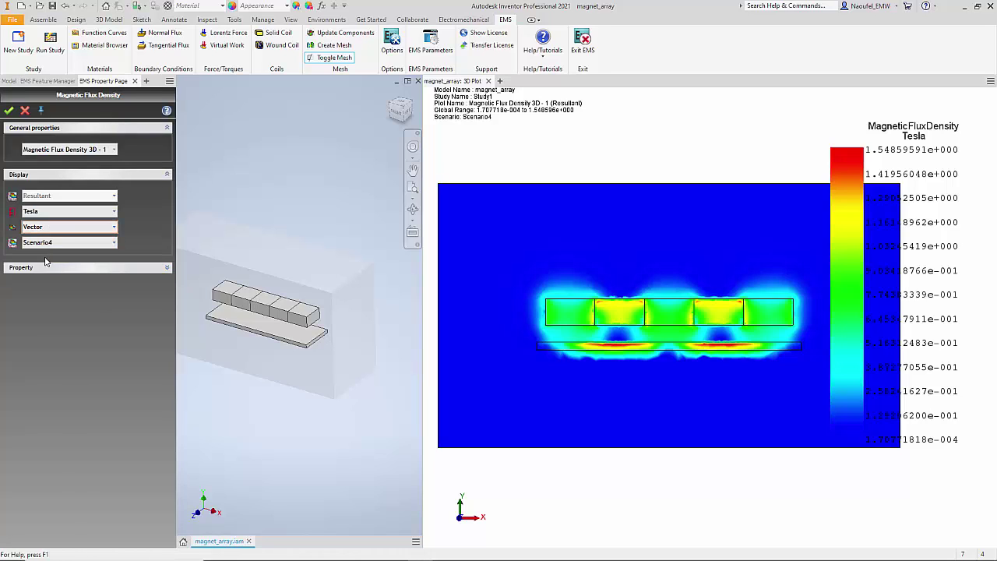
click(8, 111)
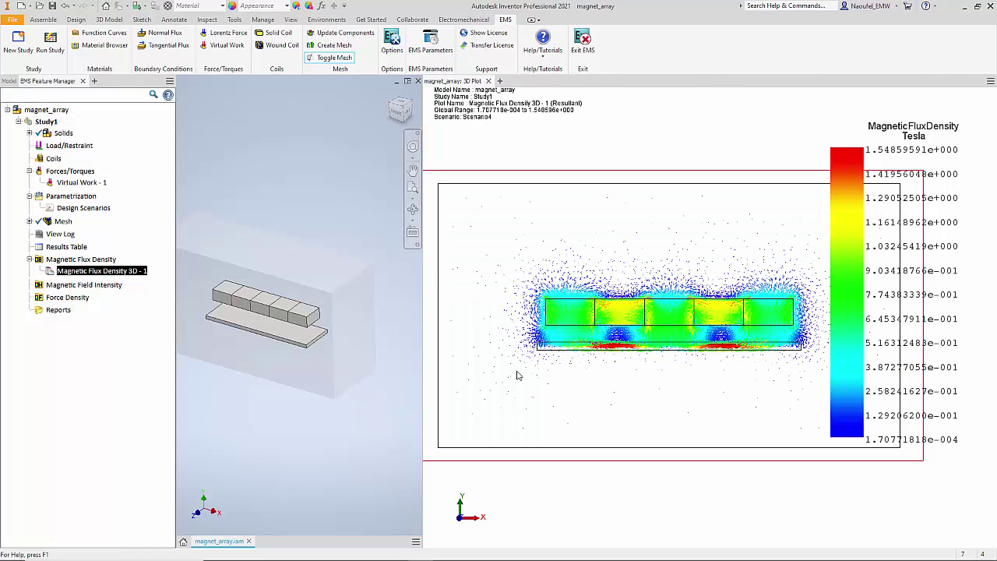
In the vector plot options, set the first display value to 96 and the second to 97, and inspect the arrows around the magnets.
scroll(734, 360, up, 3)
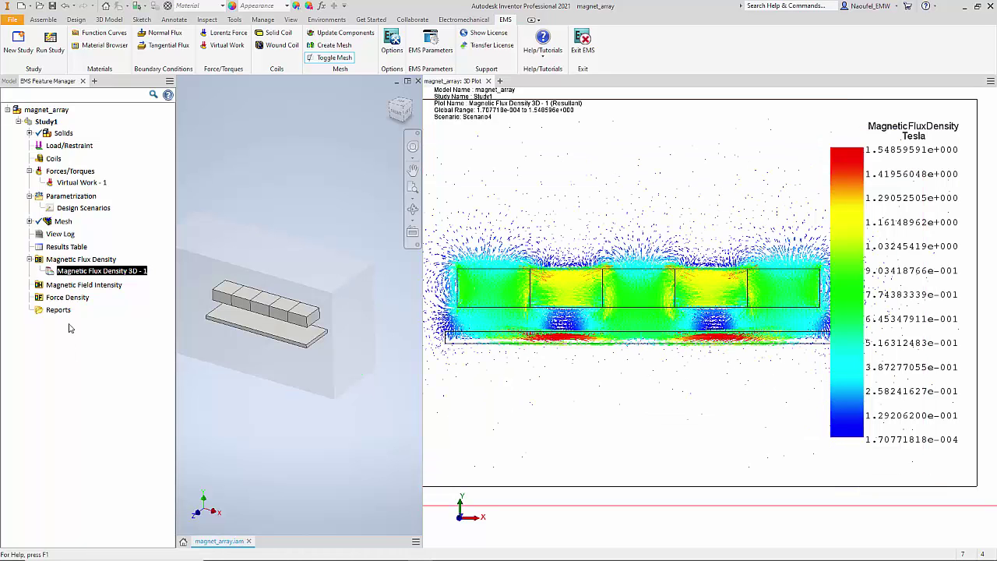
right_click(78, 277)
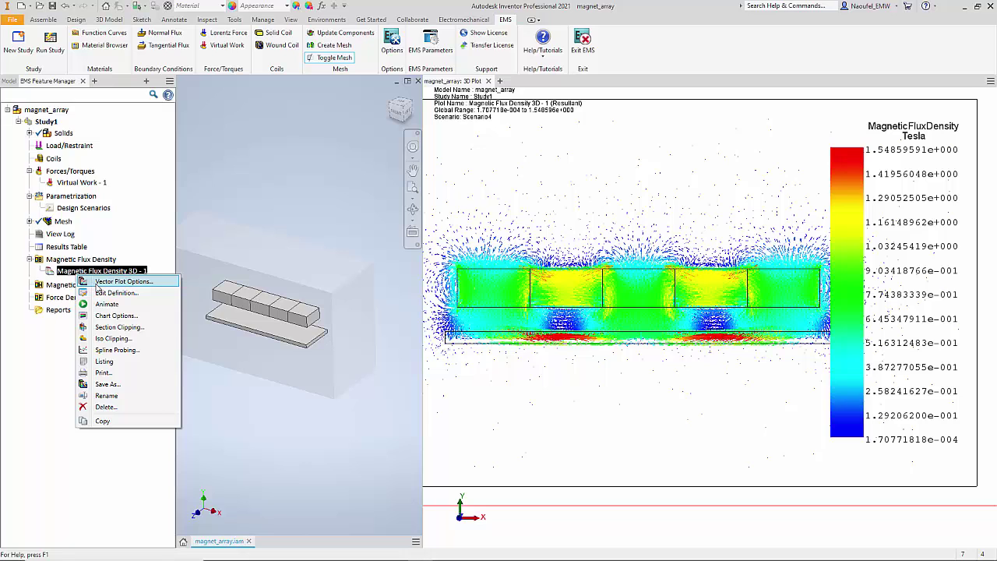
click(105, 281)
double_click(49, 150)
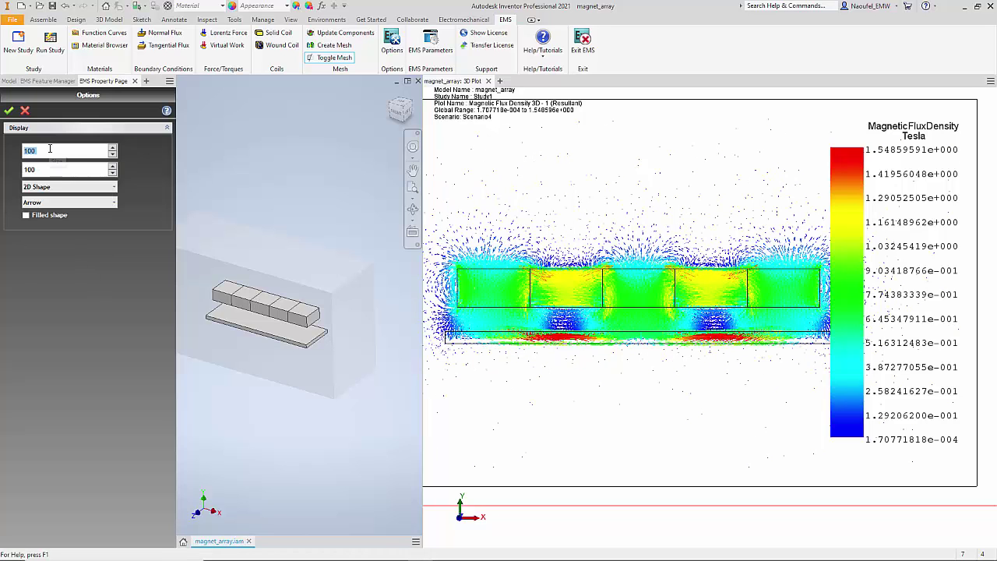
text(90)
double_click(60, 168)
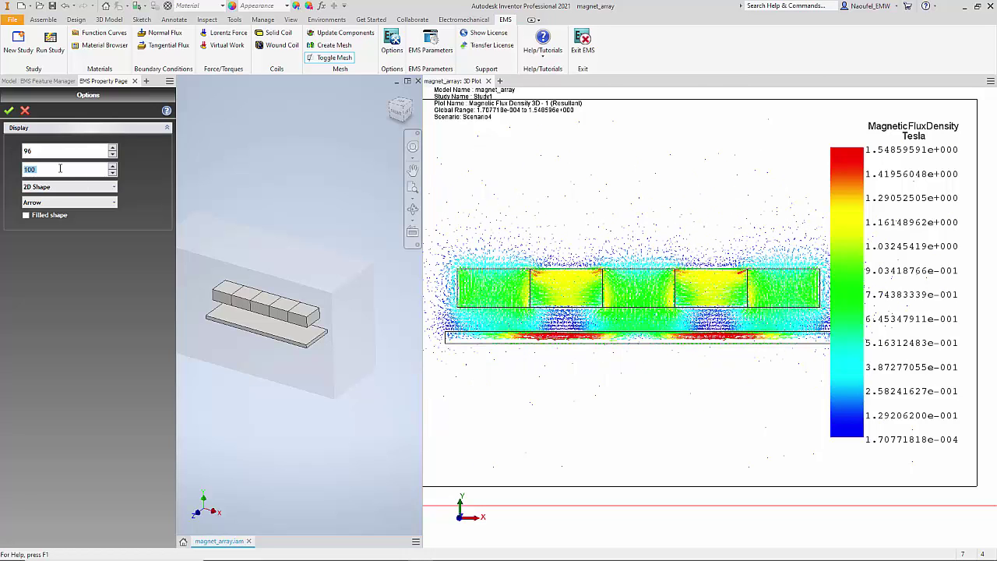
text(97)
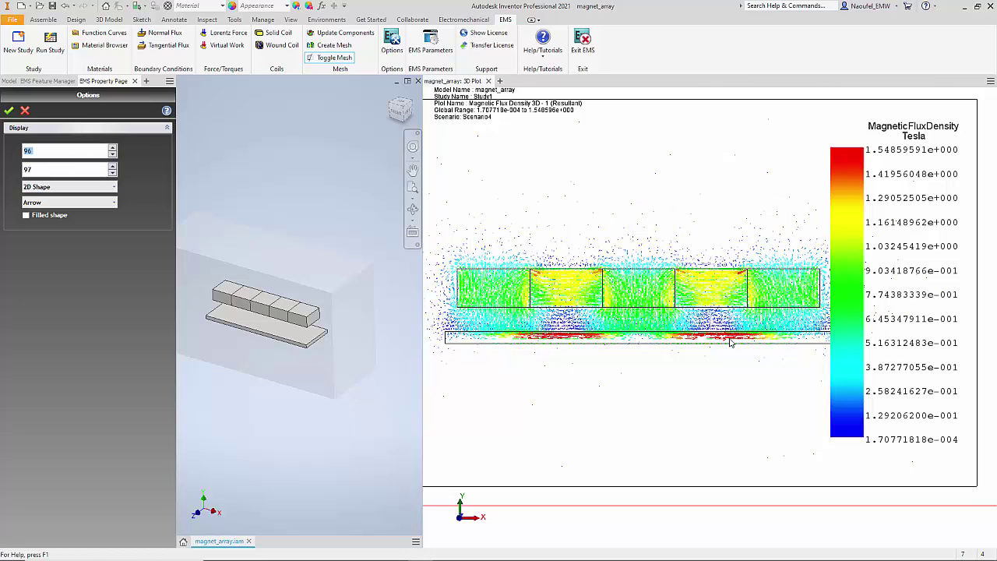
scroll(732, 340, up, 2)
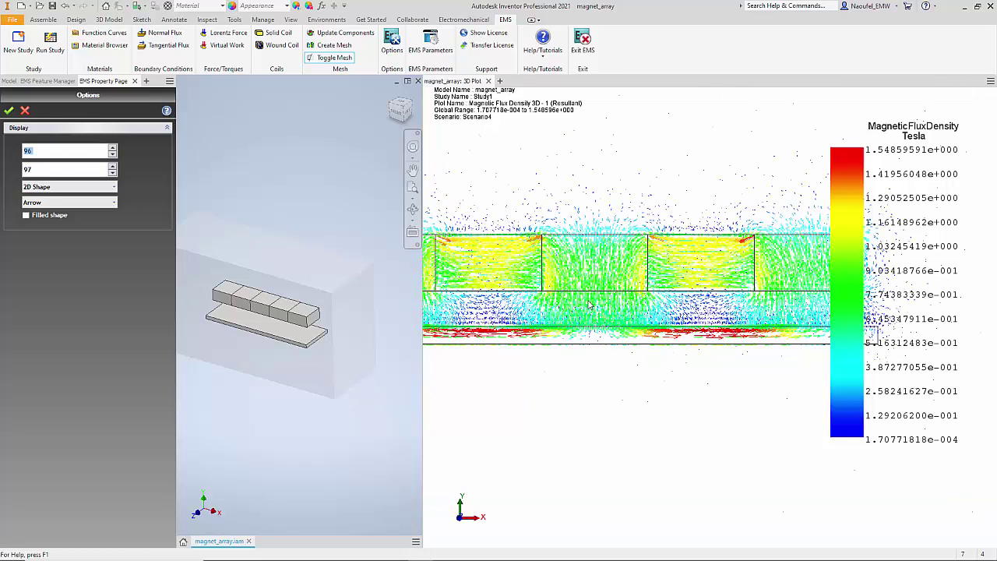
scroll(589, 303, down, 1)
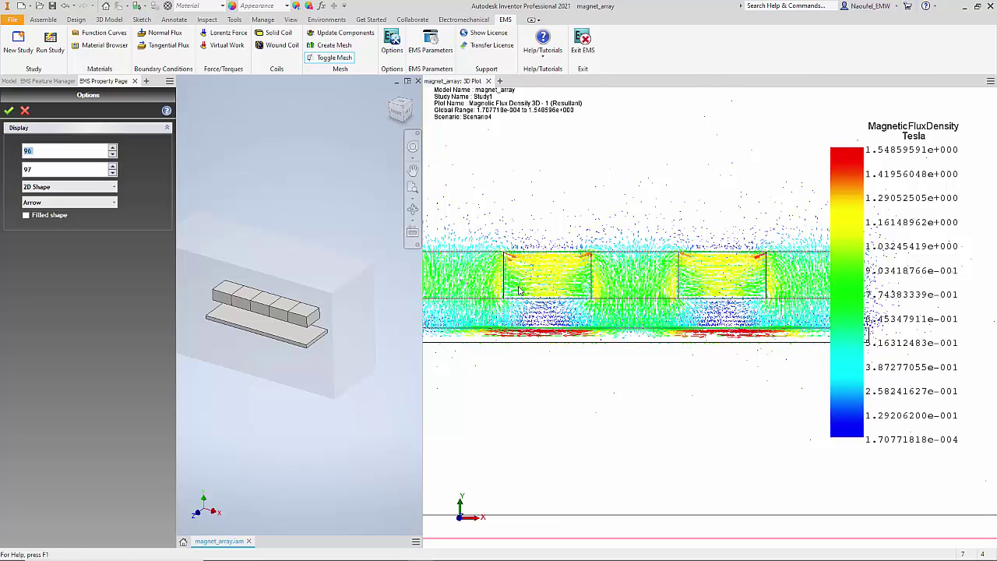
scroll(591, 336, down, 1)
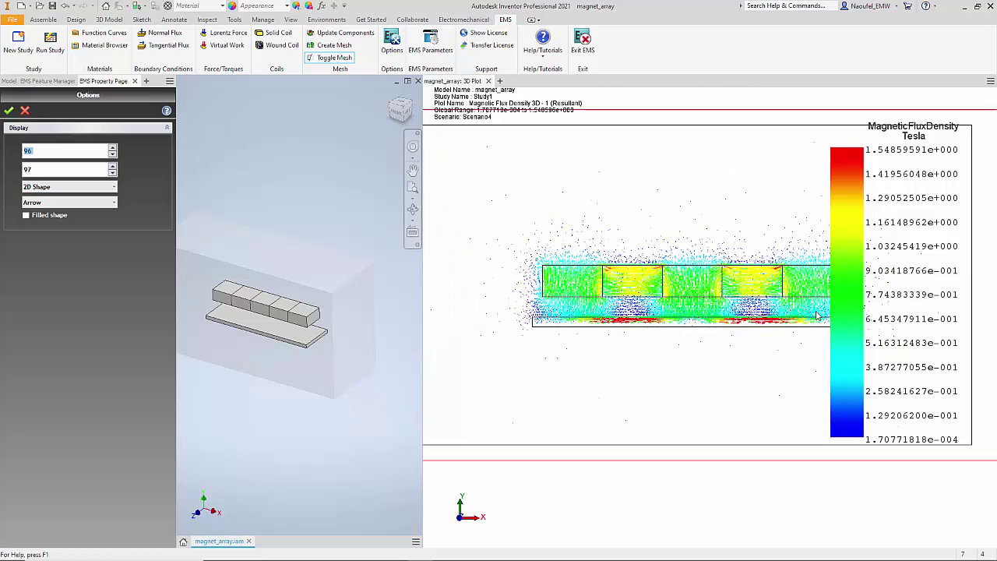
scroll(819, 313, up, 1)
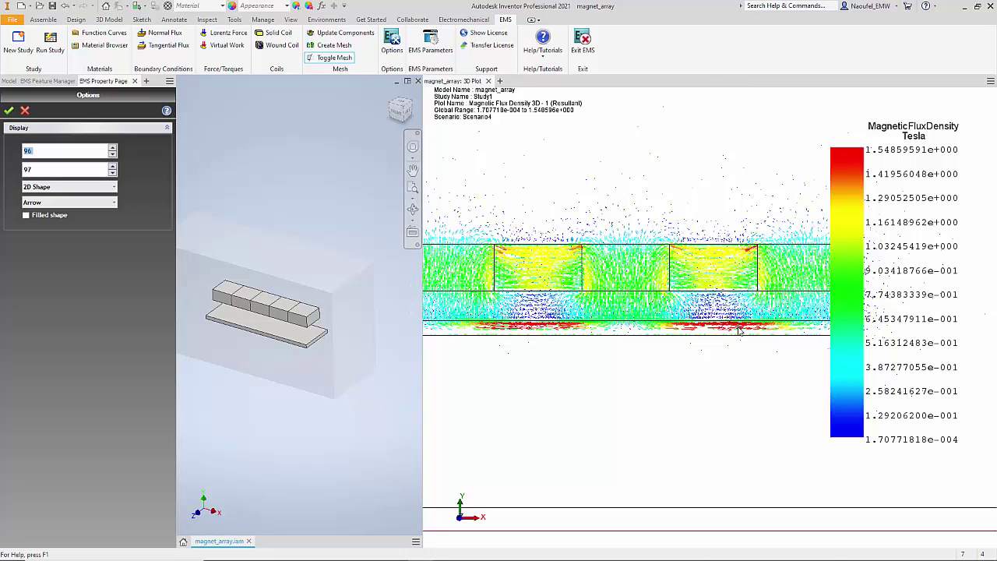
key(Return)
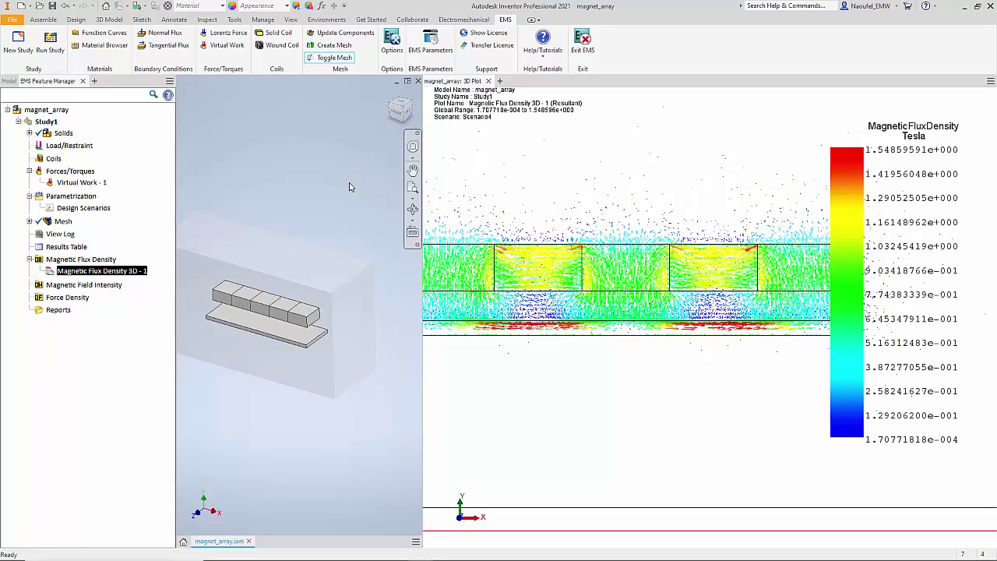